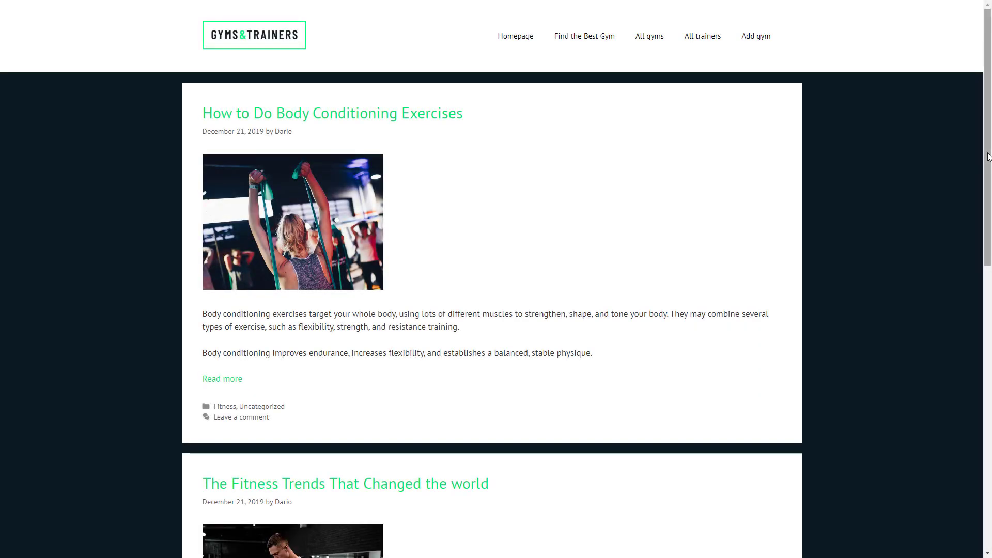
# - Scroll down the blog page with the scrollbar to reach the Personal Trainers archive
pyautogui.moveTo(988, 156); pyautogui.dragTo(988, 156)
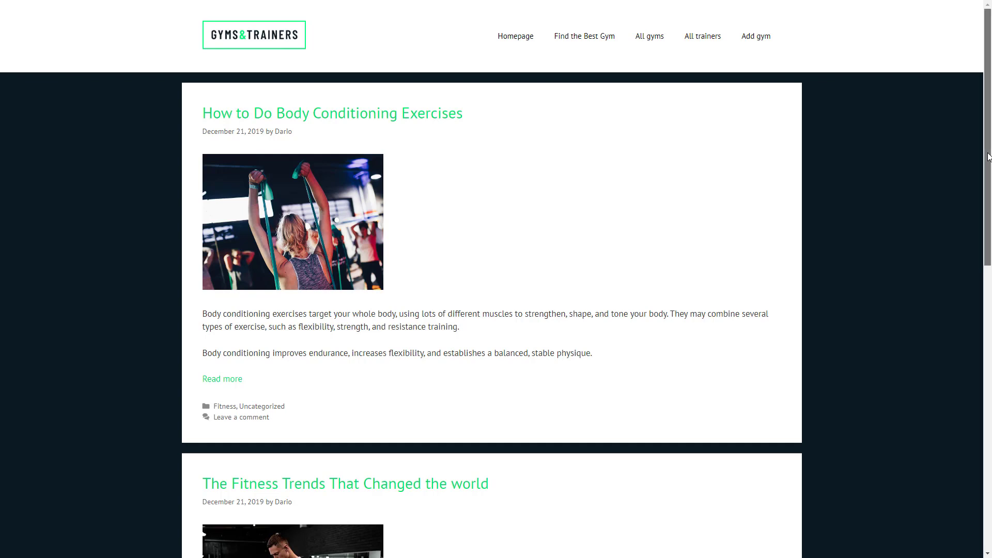
pyautogui.moveTo(988, 157); pyautogui.dragTo(988, 450)
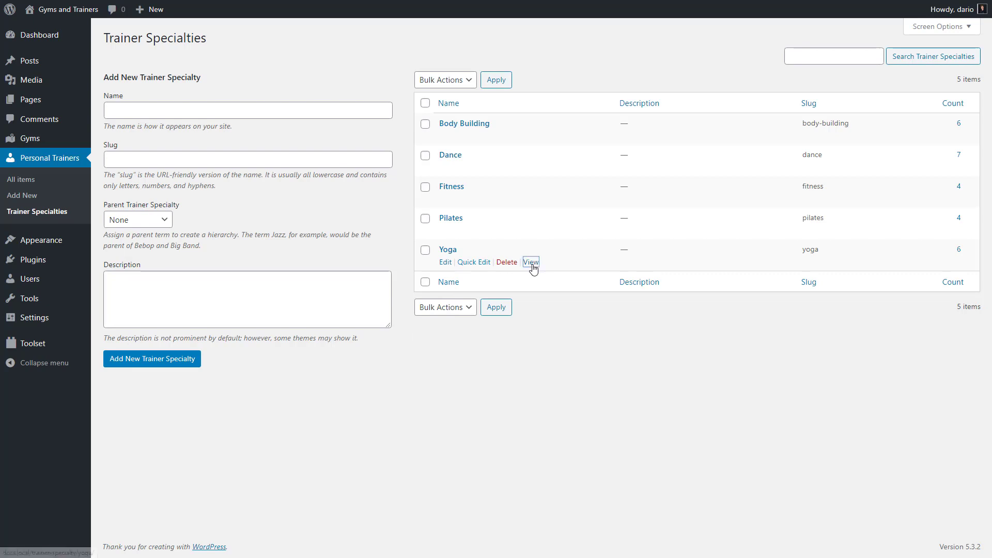
# - Preview the Yoga trainer specialty page on the site
pyautogui.click(531, 262)
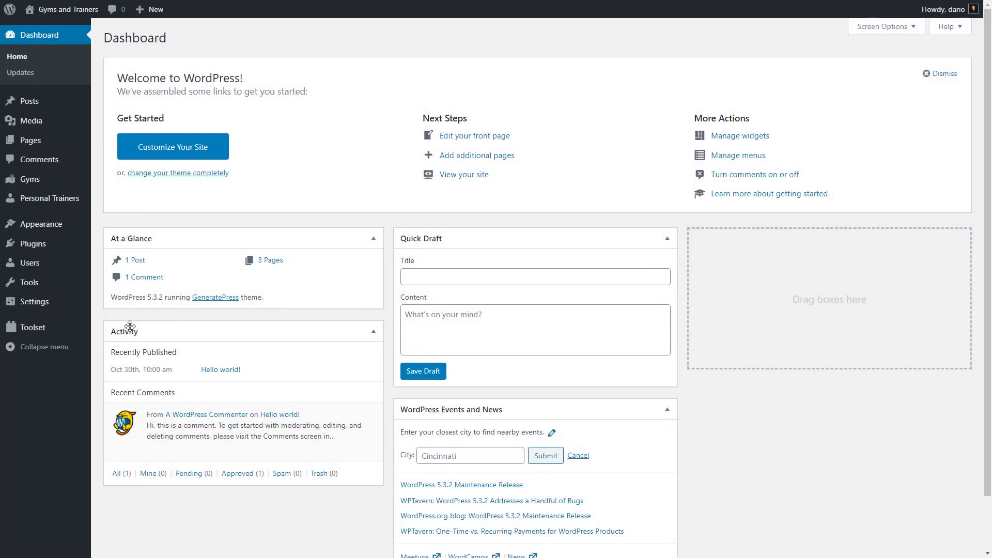
# - Create a WordPress Archive for Gyms named 'Gyms Archive' from the Toolset Dashboard
pyautogui.moveTo(51, 338)
pyautogui.click(115, 331)
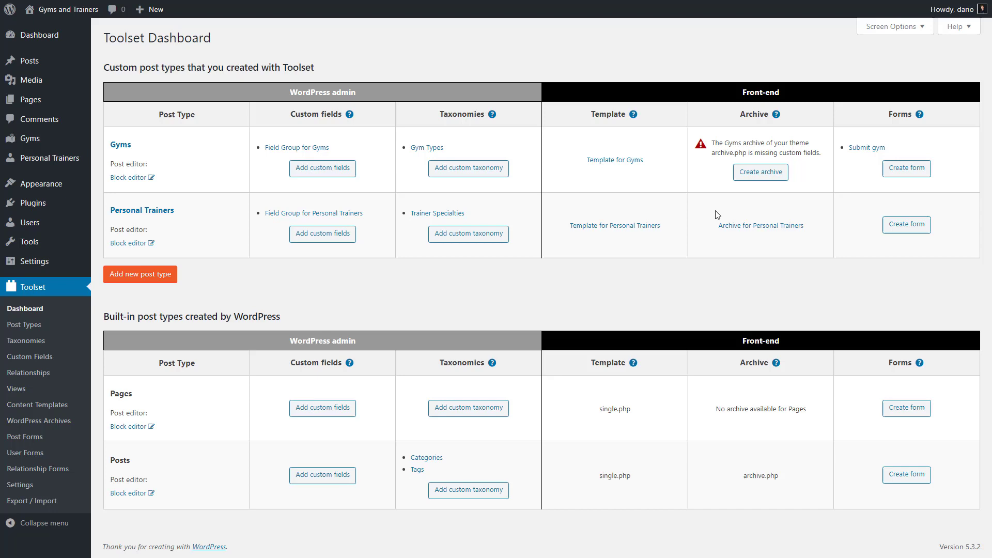
pyautogui.click(759, 173)
pyautogui.write('Archi')
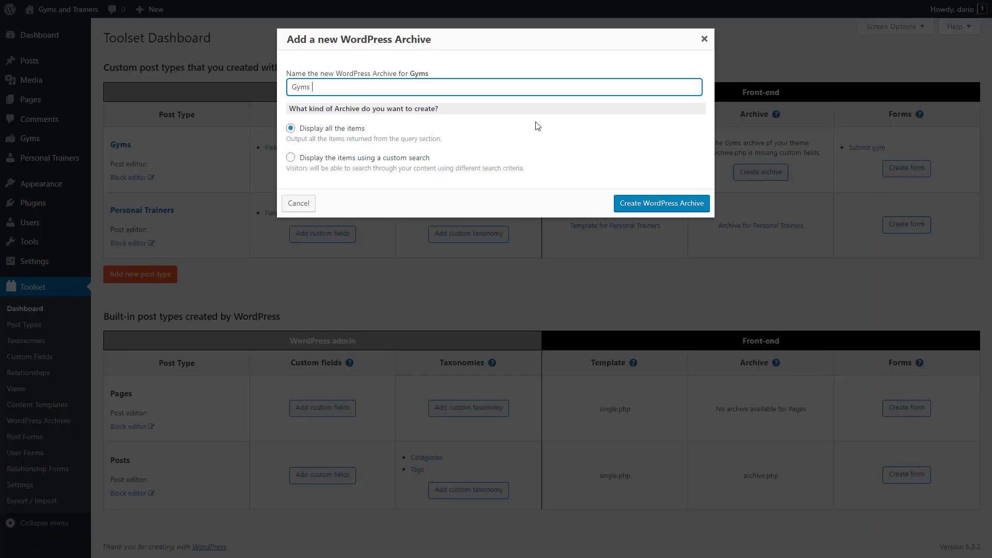
pyautogui.write('ve')
pyautogui.click(635, 207)
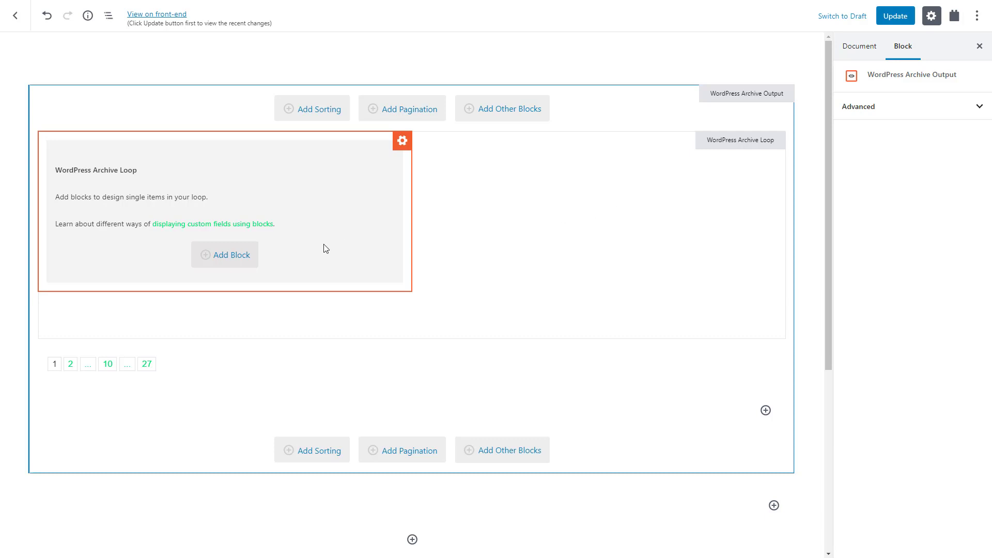
# - Insert an Image block in the archive loop, dynamically sourced from the Gyms Gym Photo field
pyautogui.click(233, 259)
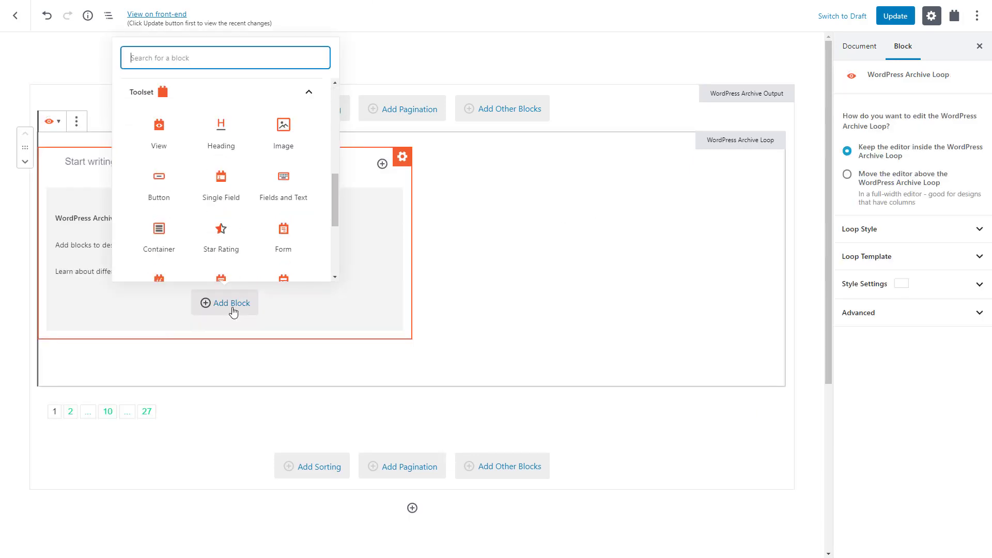
pyautogui.click(285, 132)
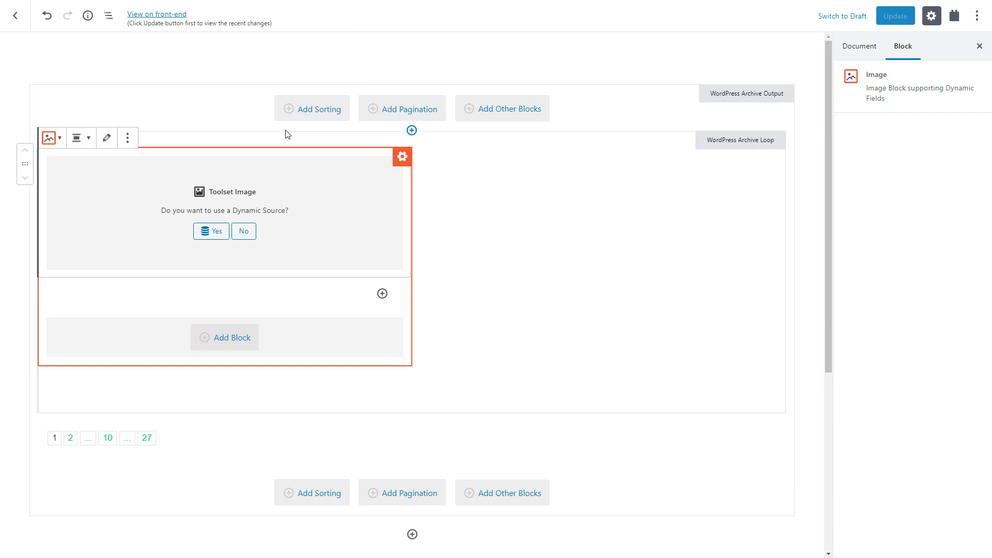
pyautogui.click(212, 232)
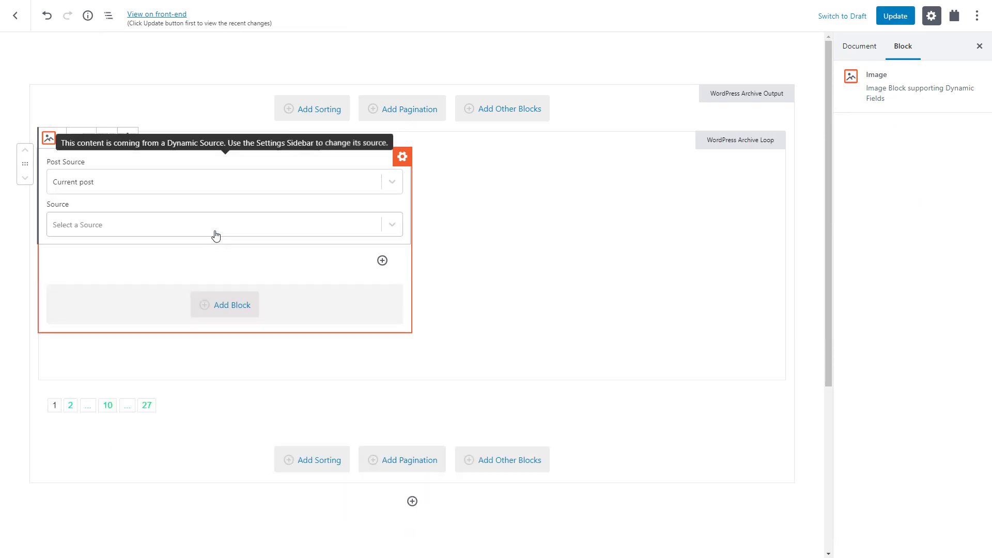
pyautogui.click(216, 236)
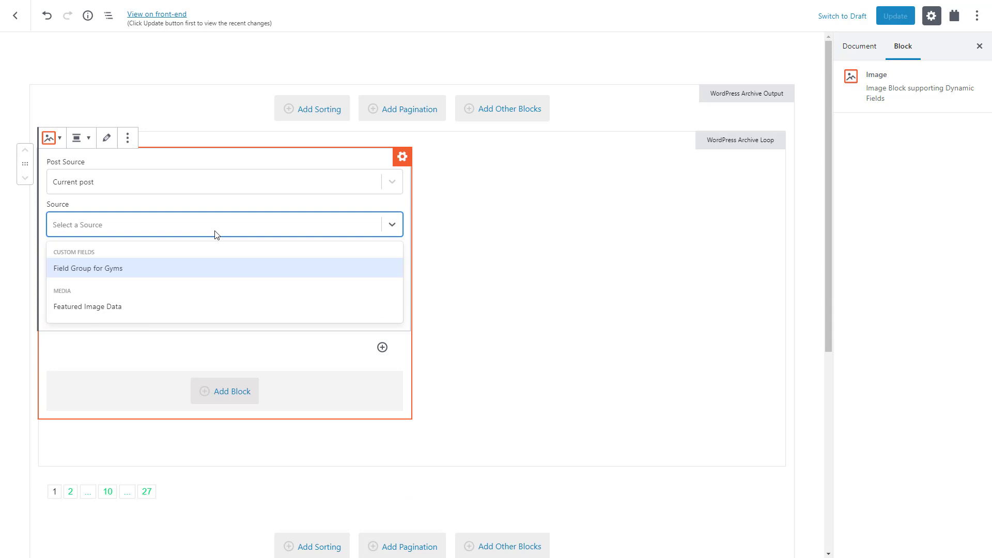
pyautogui.click(200, 273)
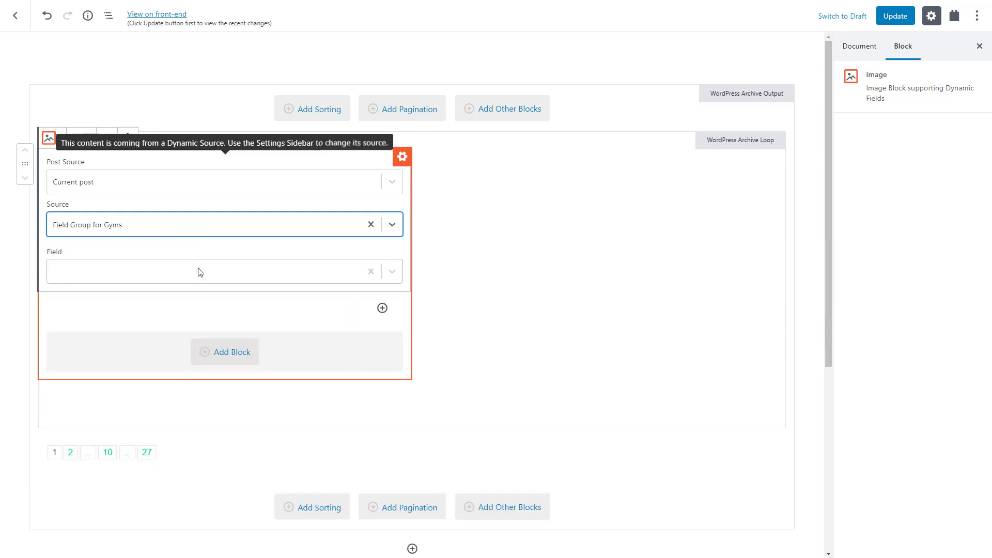
pyautogui.click(196, 274)
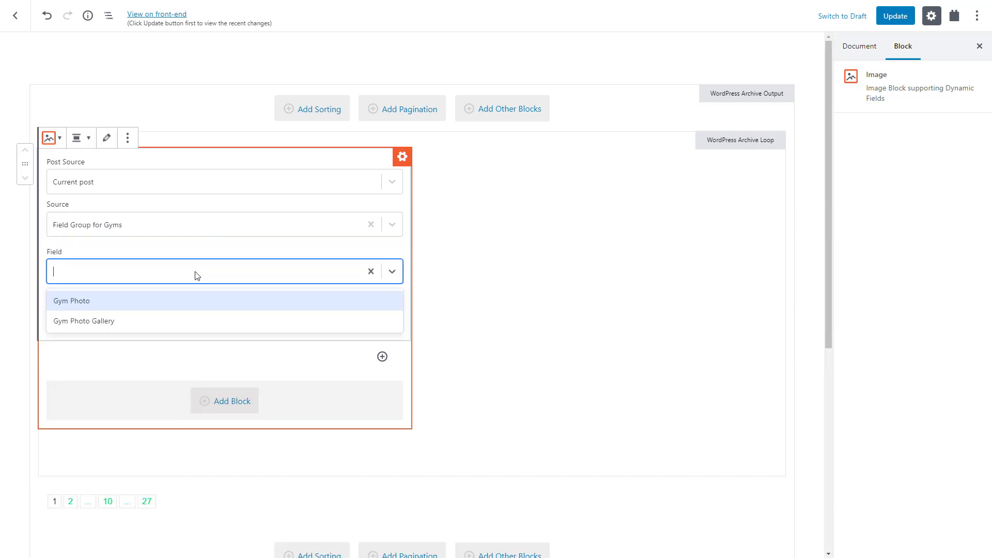
pyautogui.click(189, 301)
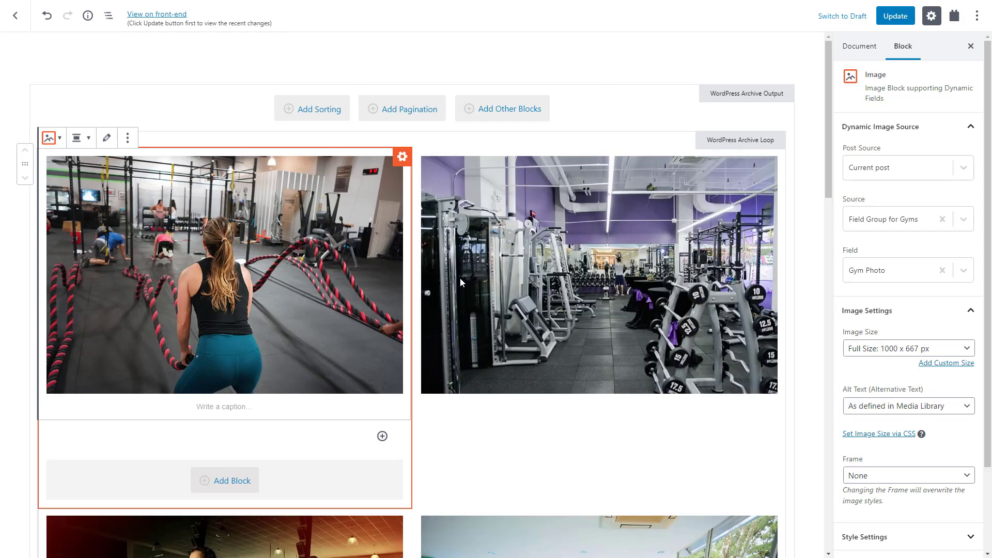
# - Insert a Container block below the gym photo and move the photo into it
pyautogui.scroll(-1, 460, 278)
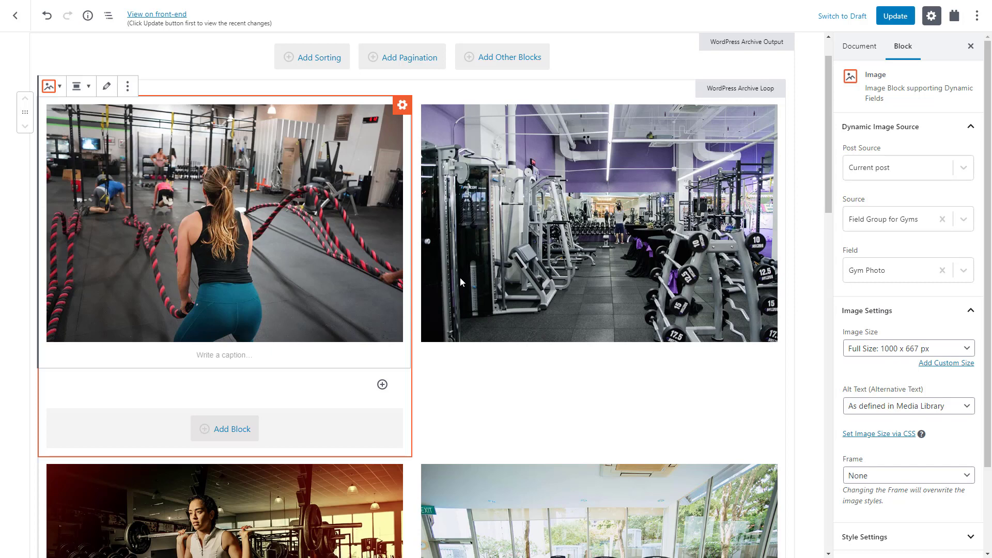
pyautogui.click(382, 385)
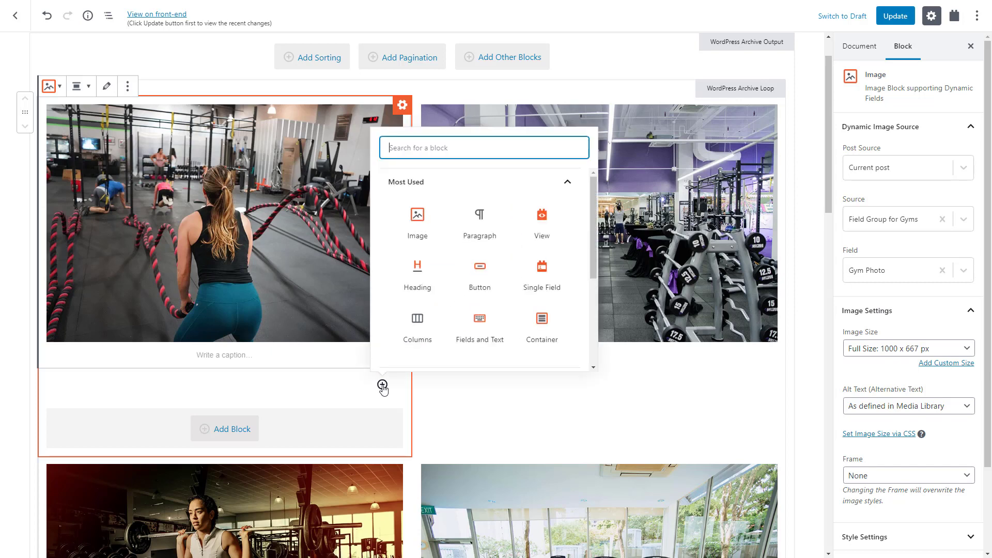
pyautogui.click(547, 325)
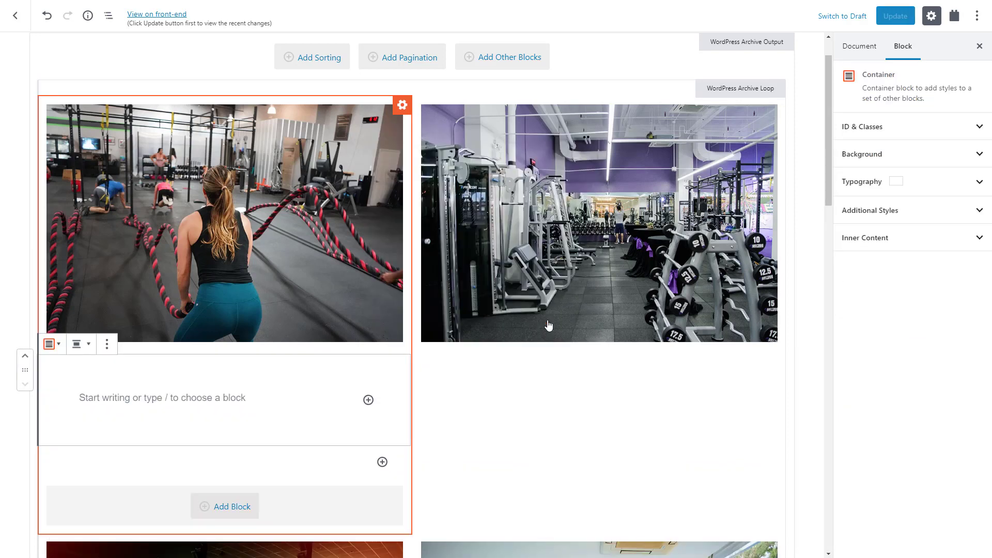
pyautogui.click(339, 388)
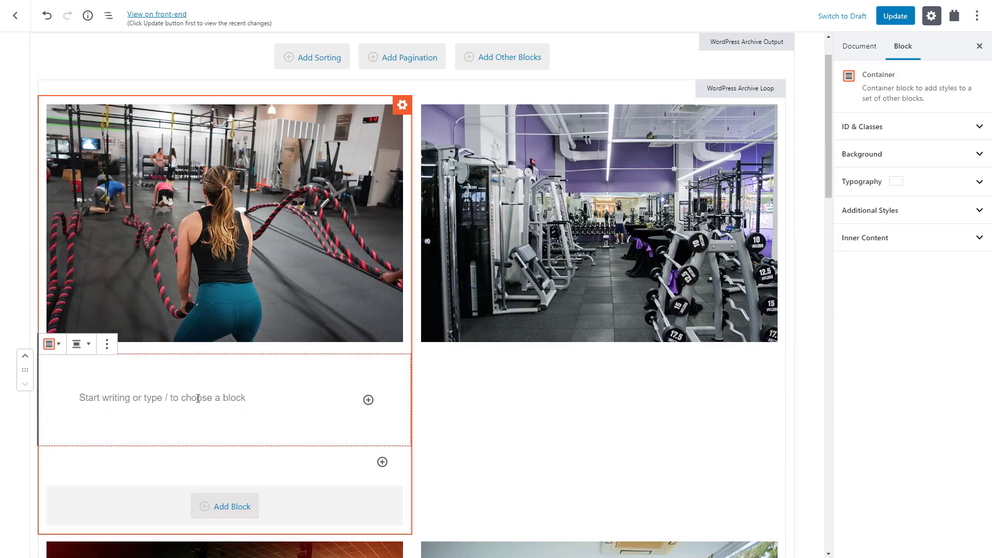
pyautogui.click(172, 259)
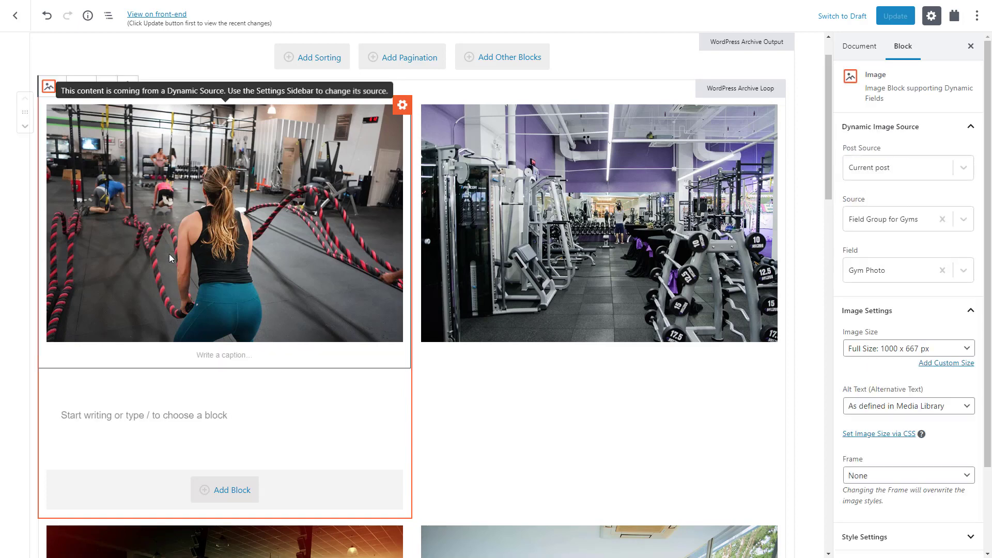
pyautogui.moveTo(29, 107); pyautogui.dragTo(73, 397)
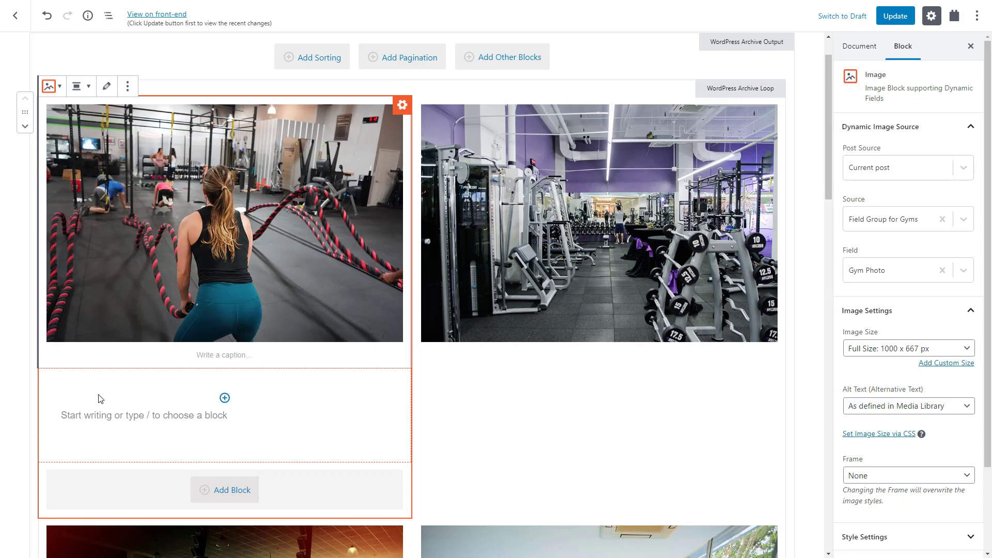
# - Add a heading under the photo that dynamically shows each gym's Post Title
pyautogui.click(225, 398)
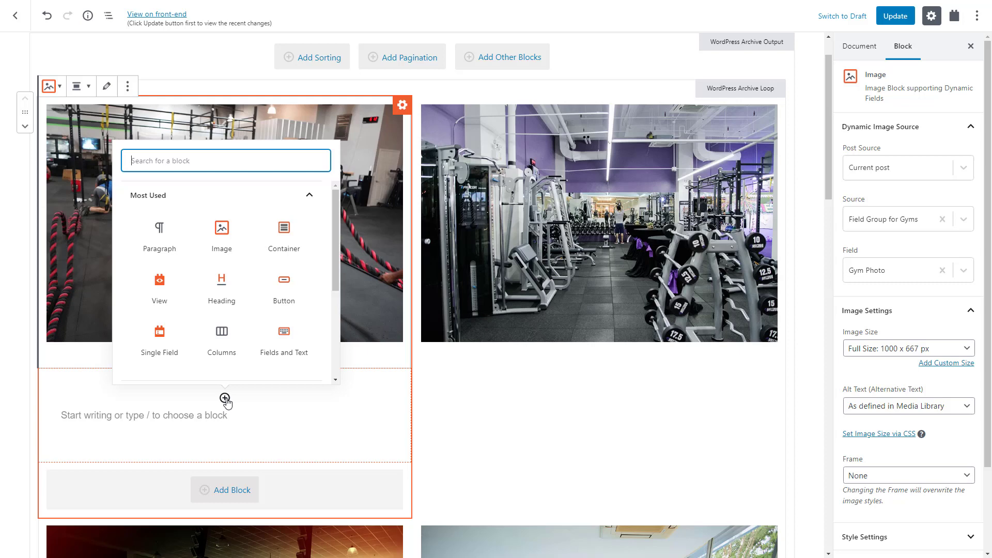
pyautogui.click(225, 289)
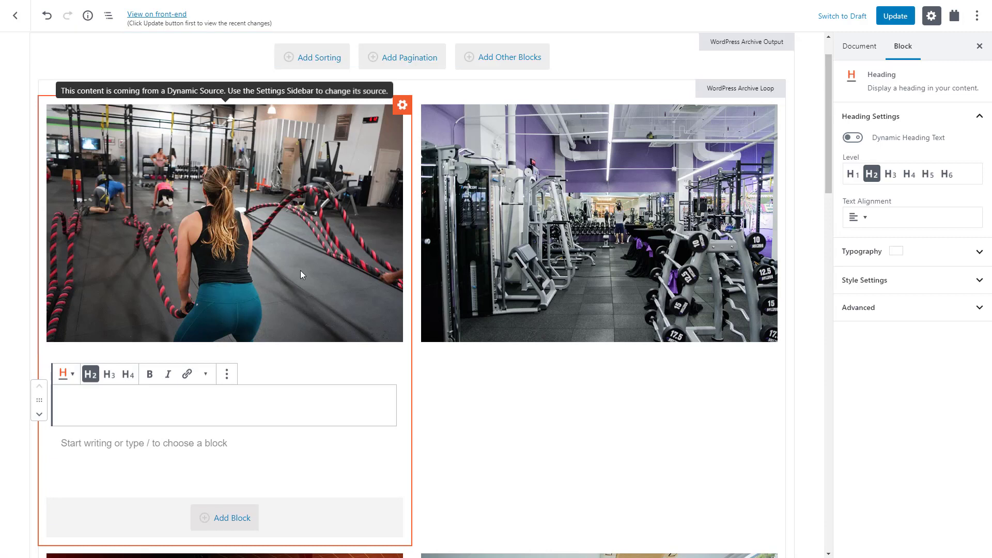
pyautogui.click(855, 138)
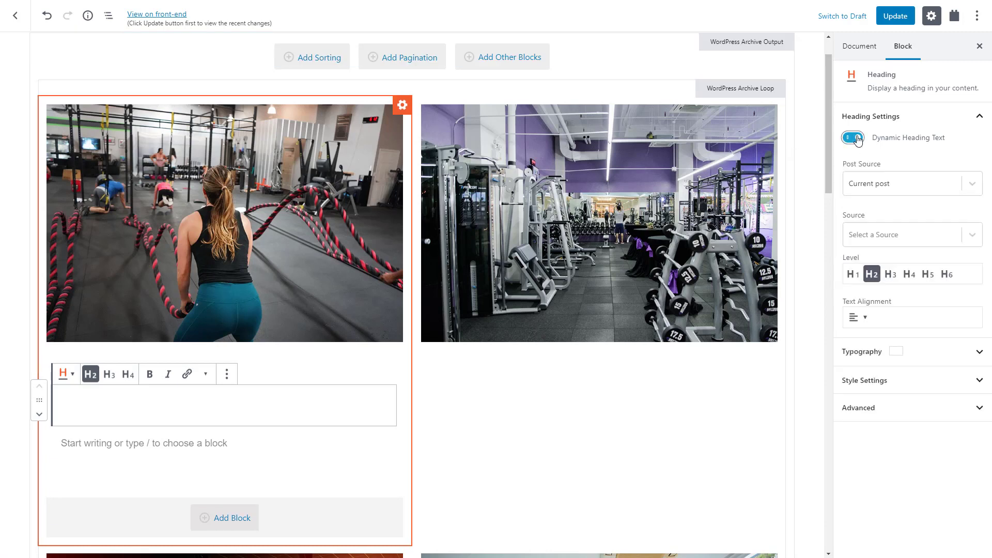
pyautogui.click(880, 234)
pyautogui.click(875, 330)
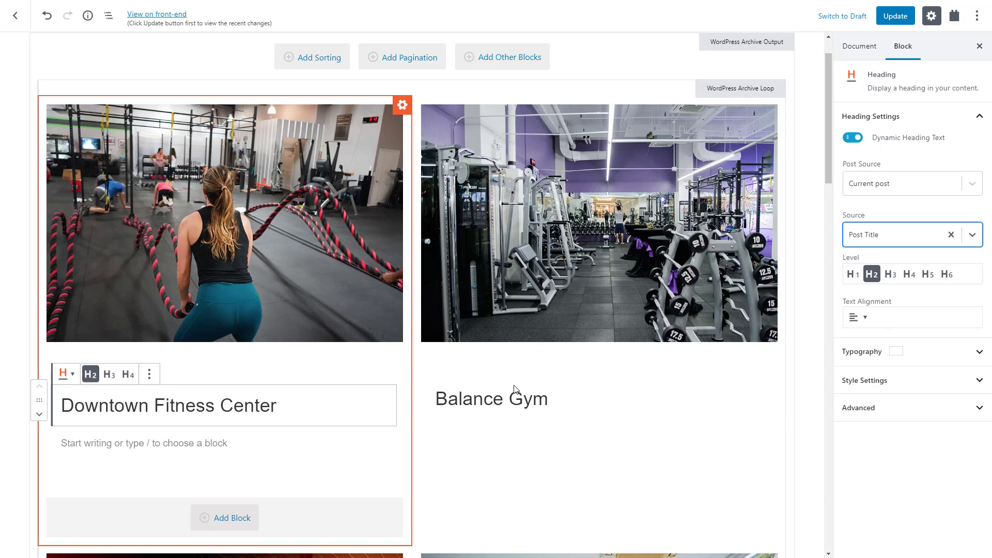
pyautogui.scroll(-1, 437, 411)
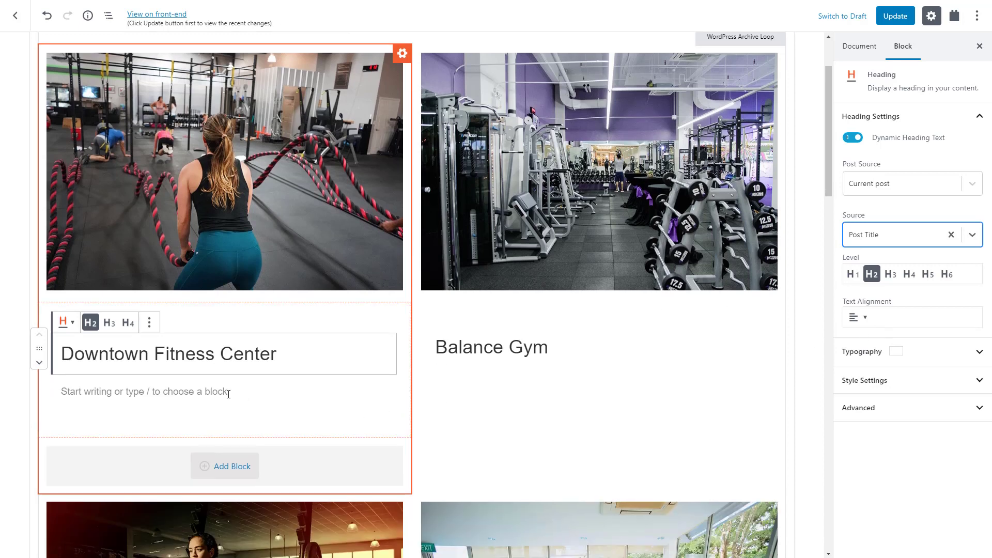
# - Insert a Star Rating block under the title, fed dynamically by the Field Group for Gyms
pyautogui.click(224, 393)
pyautogui.write('/star')
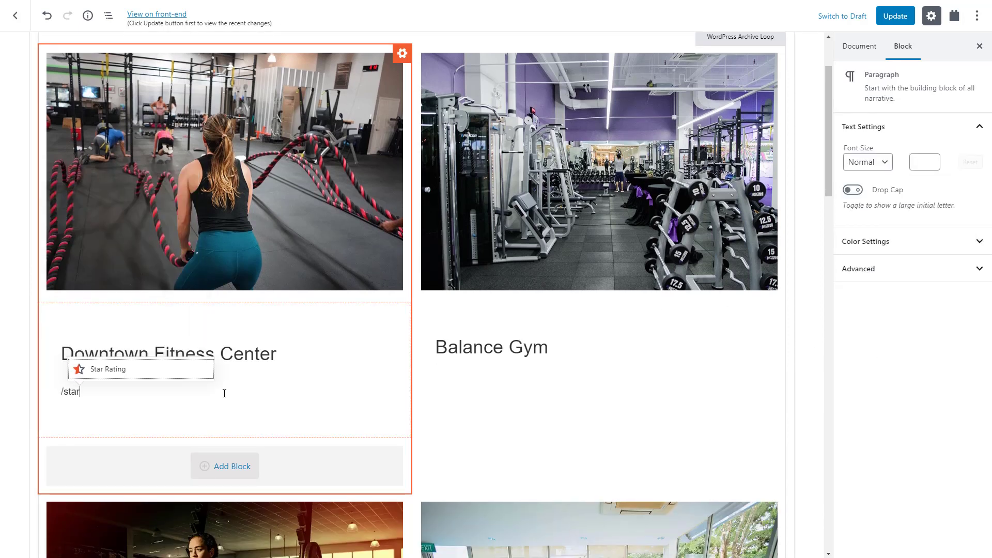
pyautogui.click(139, 369)
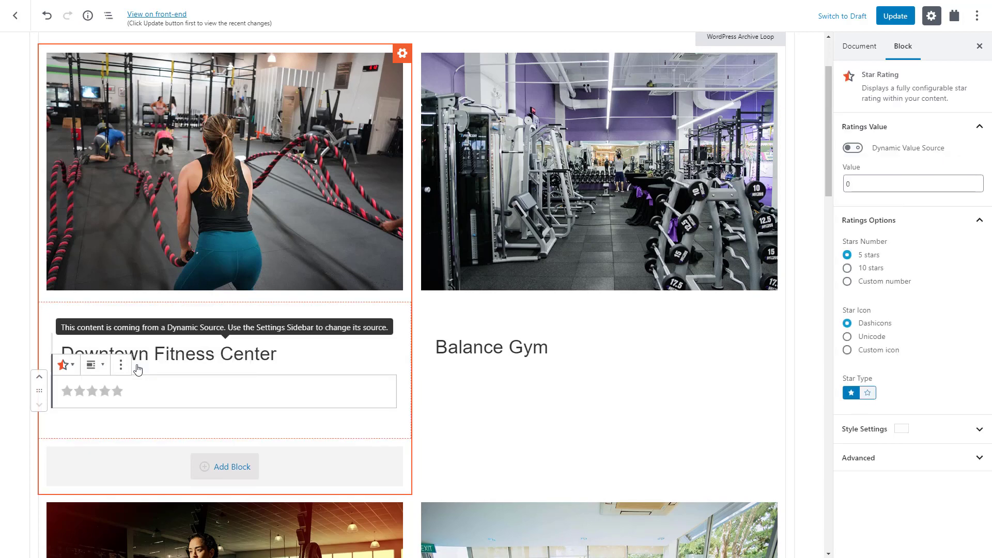
pyautogui.click(854, 149)
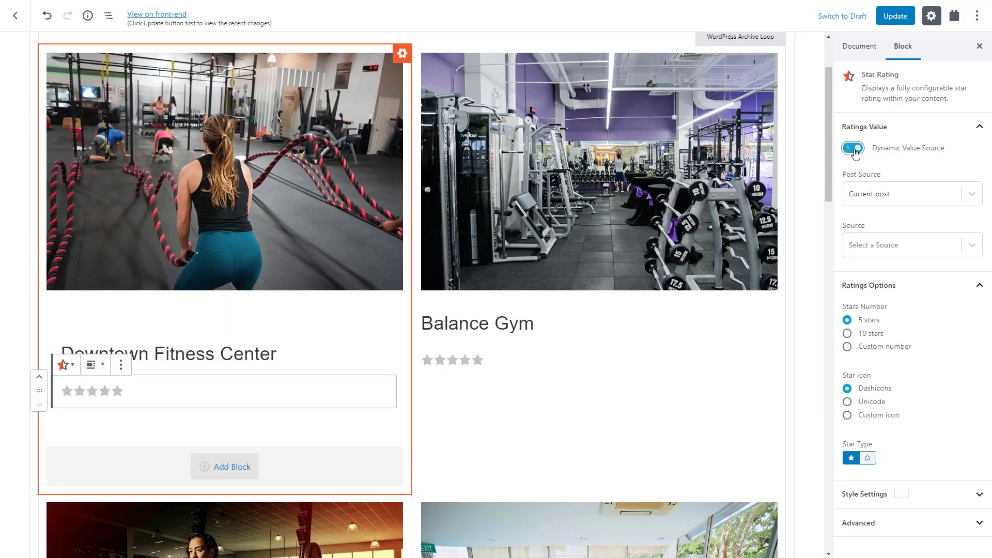
pyautogui.click(874, 248)
pyautogui.click(876, 292)
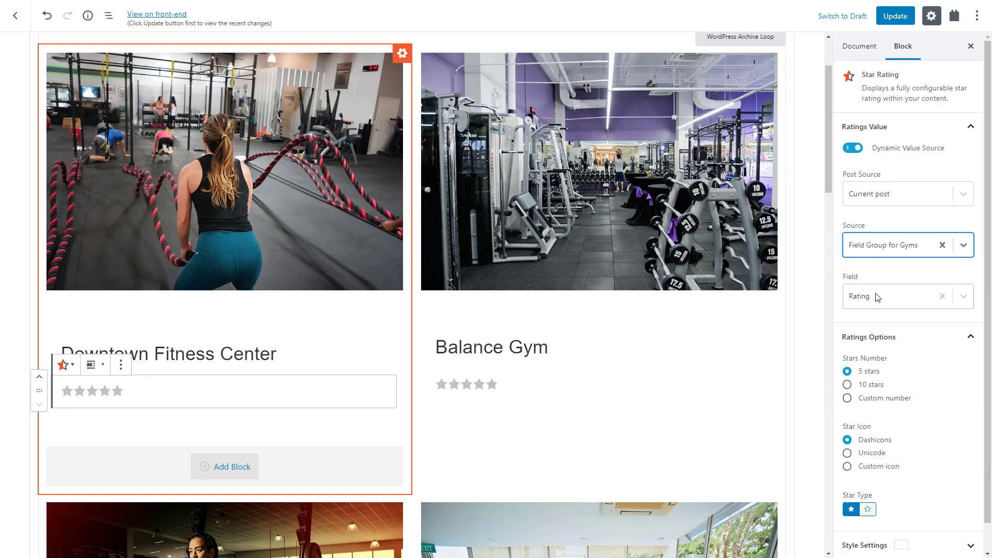
# - Colour the rating stars green with custom hex value 00e56b
pyautogui.click(885, 131)
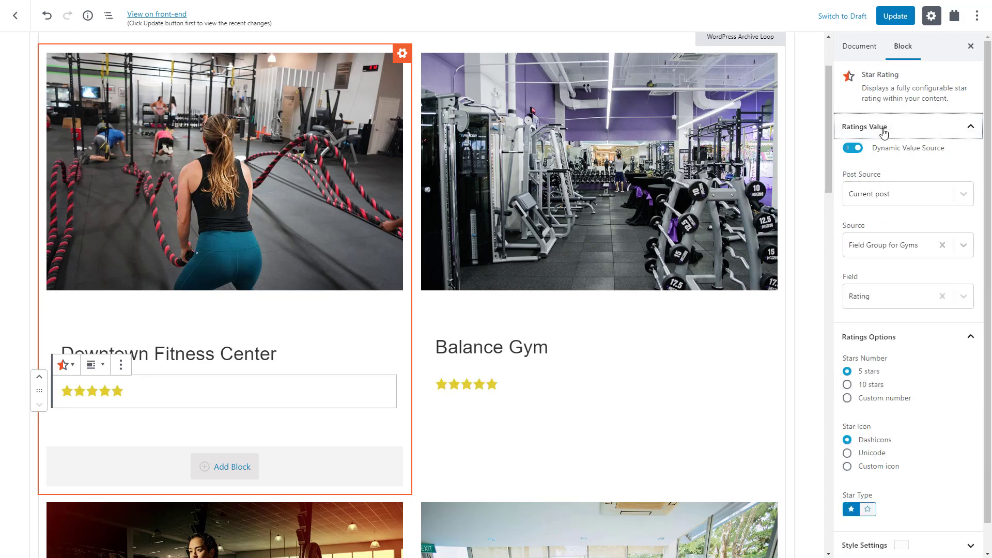
pyautogui.click(882, 154)
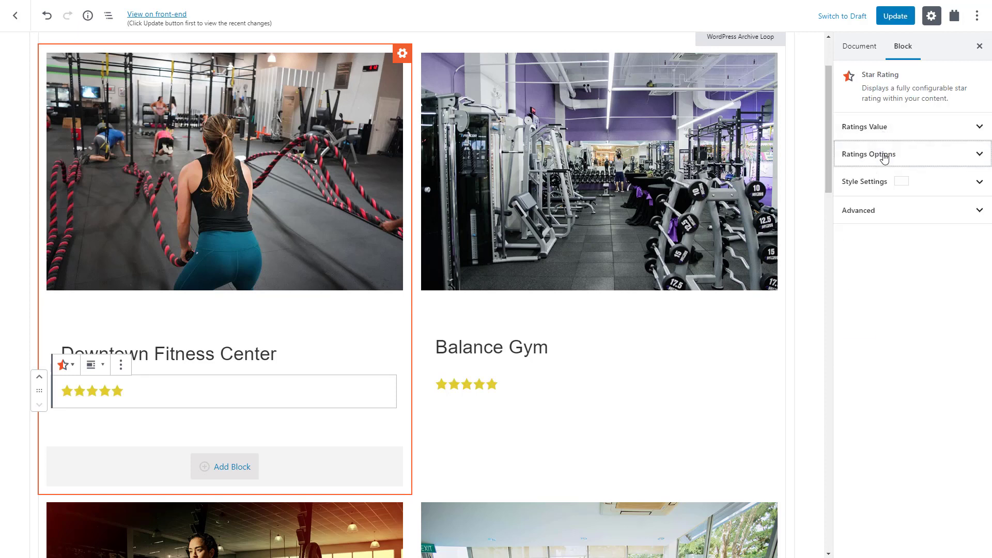
pyautogui.click(881, 182)
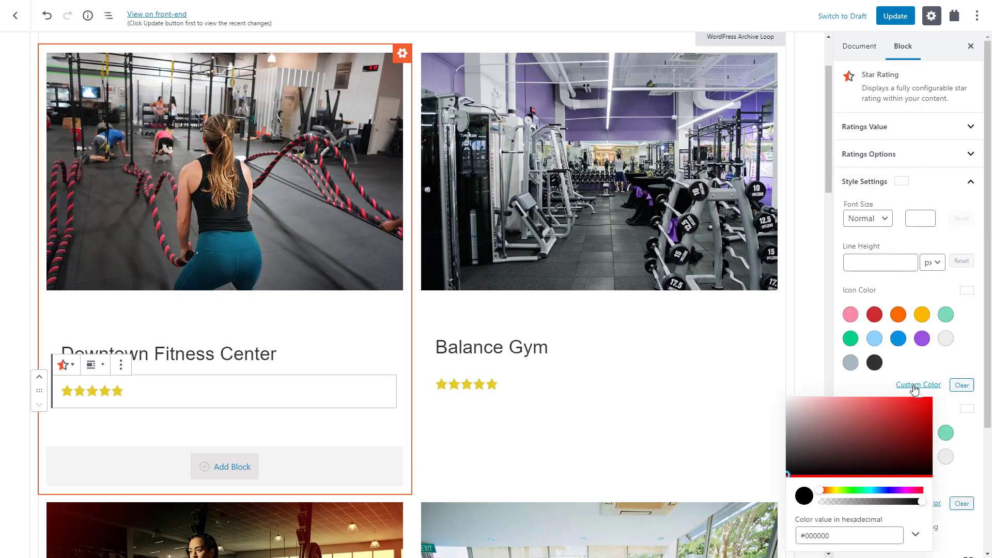
pyautogui.doubleClick(819, 536)
pyautogui.write('00')
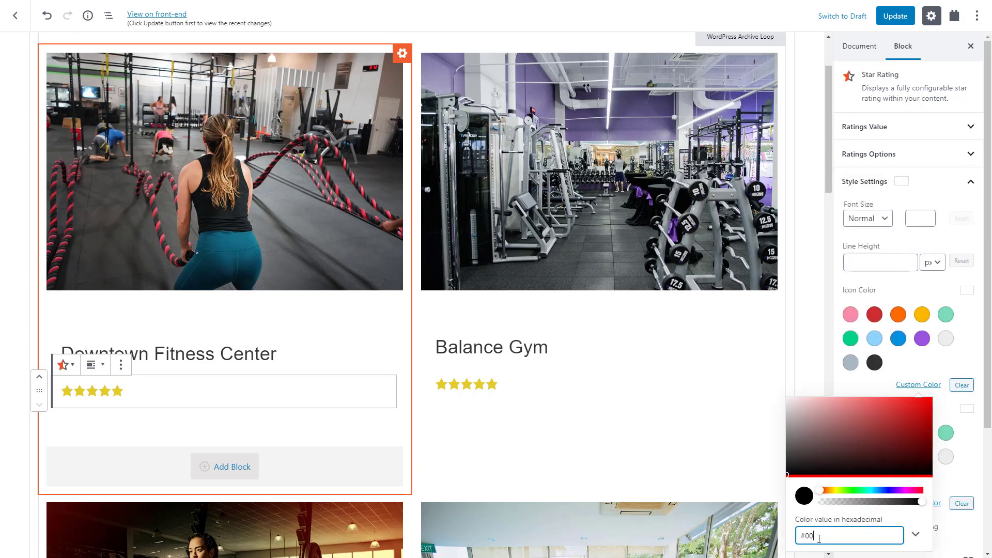
pyautogui.write('e56')
pyautogui.write('b')
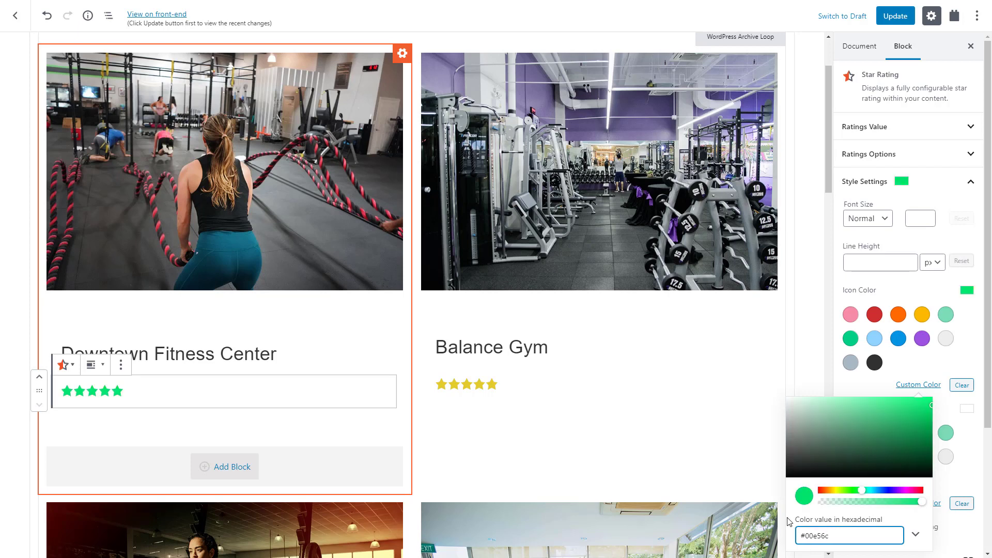
pyautogui.click(883, 385)
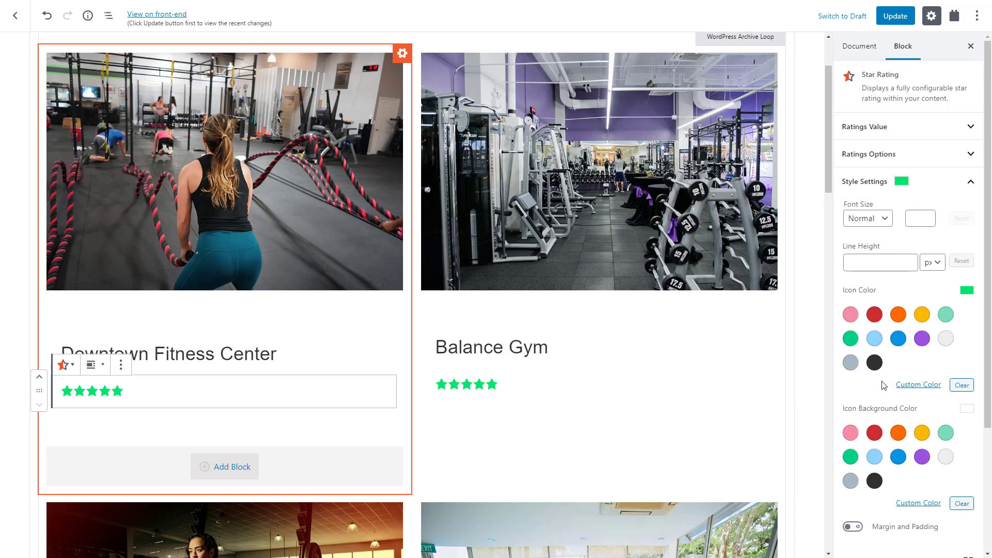
# - Add a Single Field block in the container showing the Post Excerpt, trimmed to 25 words
pyautogui.click(241, 418)
pyautogui.click(369, 424)
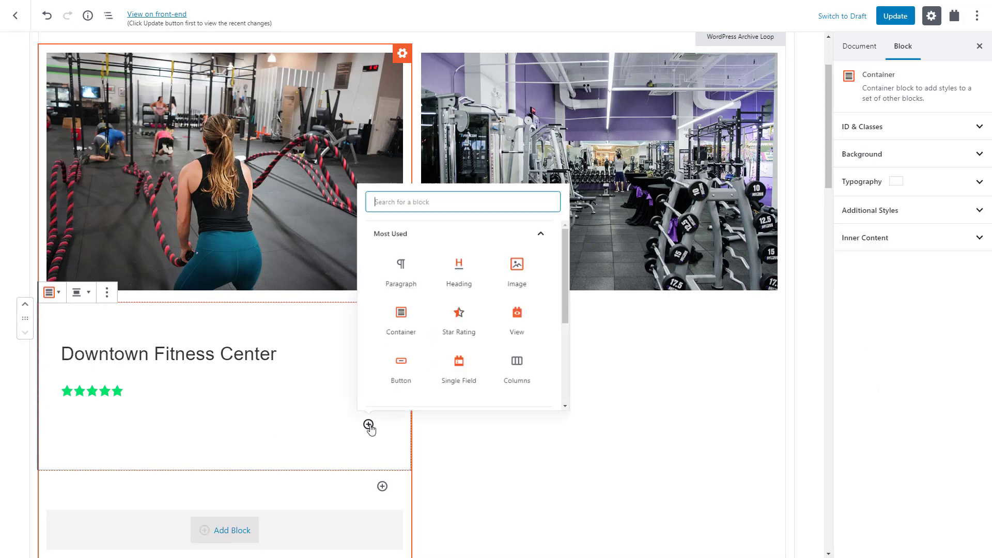
pyautogui.click(464, 370)
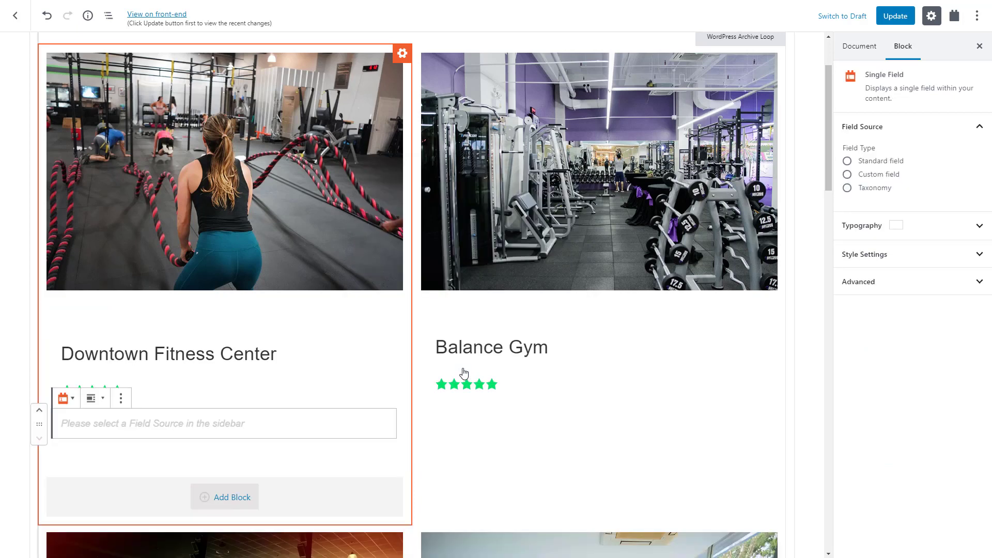
pyautogui.click(882, 164)
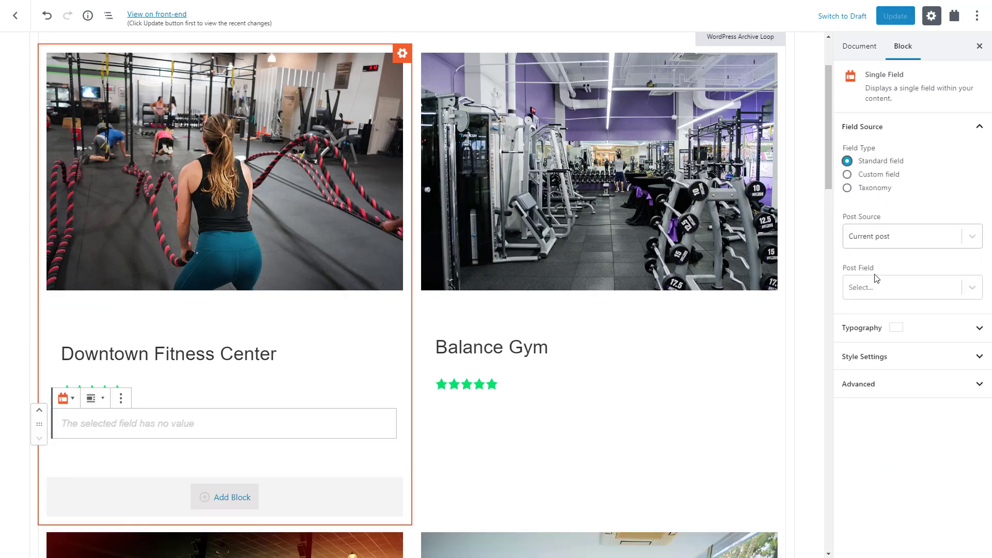
pyautogui.click(875, 288)
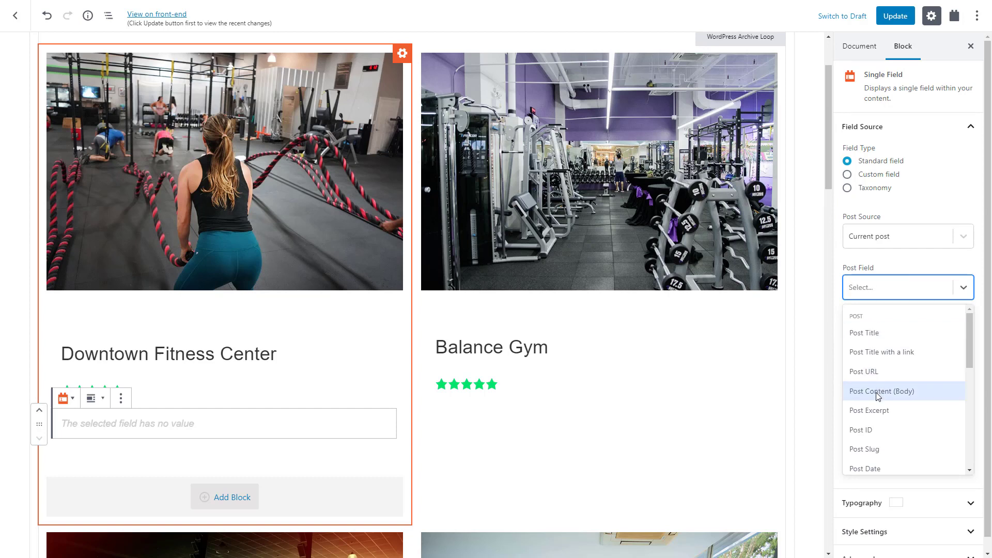
pyautogui.click(876, 410)
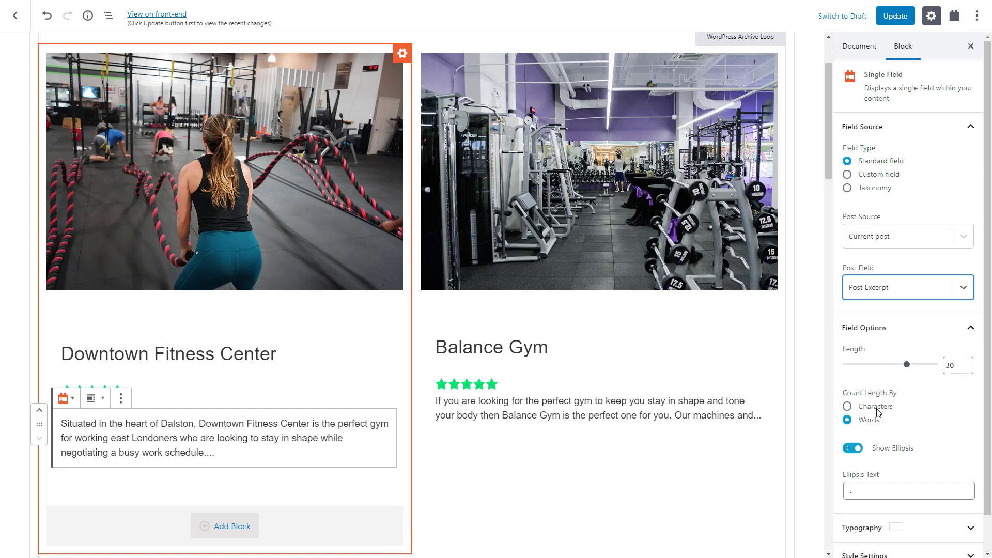
pyautogui.click(907, 365)
pyautogui.moveTo(908, 365); pyautogui.dragTo(897, 366)
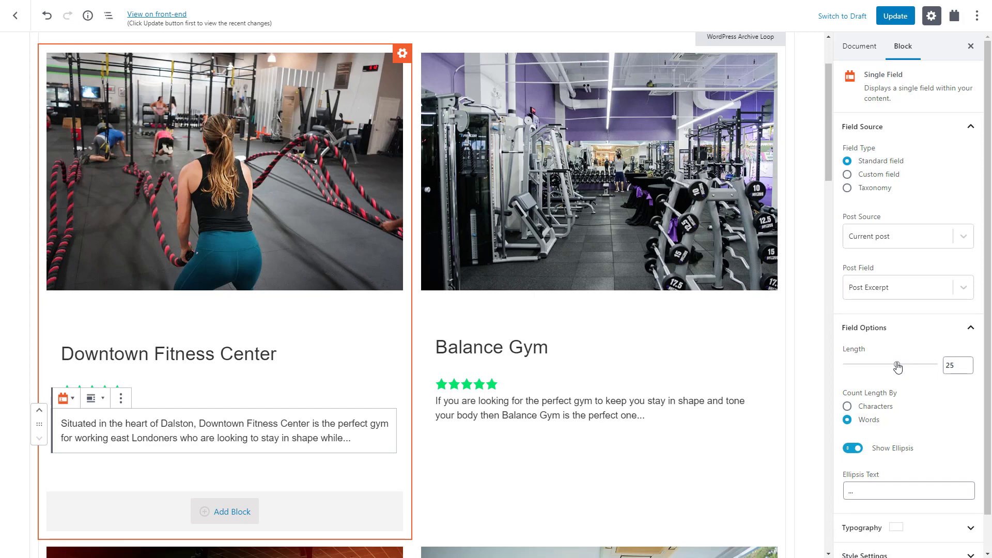
# - Duplicate the excerpt block and switch the copy to show Gym Types taxonomy terms
pyautogui.click(120, 400)
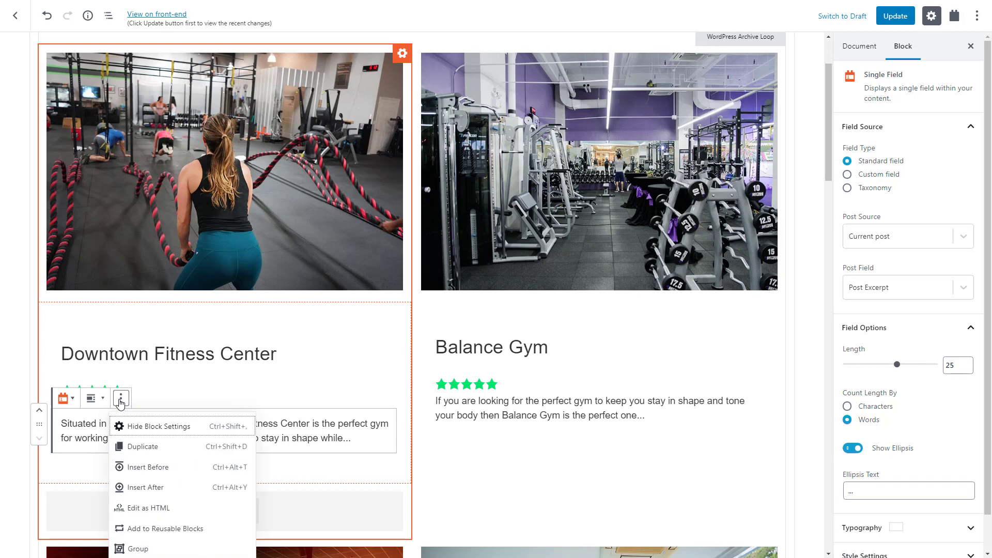
pyautogui.click(144, 446)
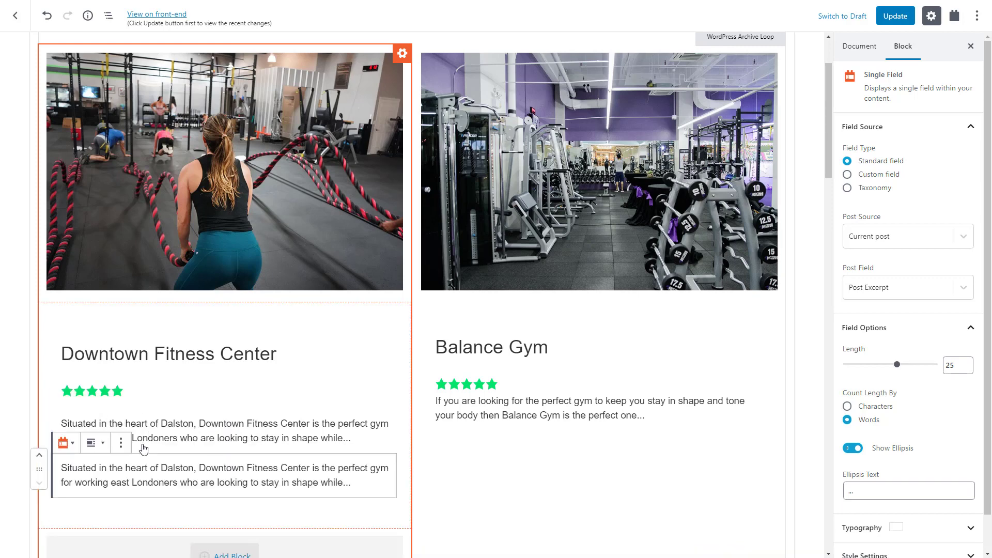
pyautogui.click(872, 189)
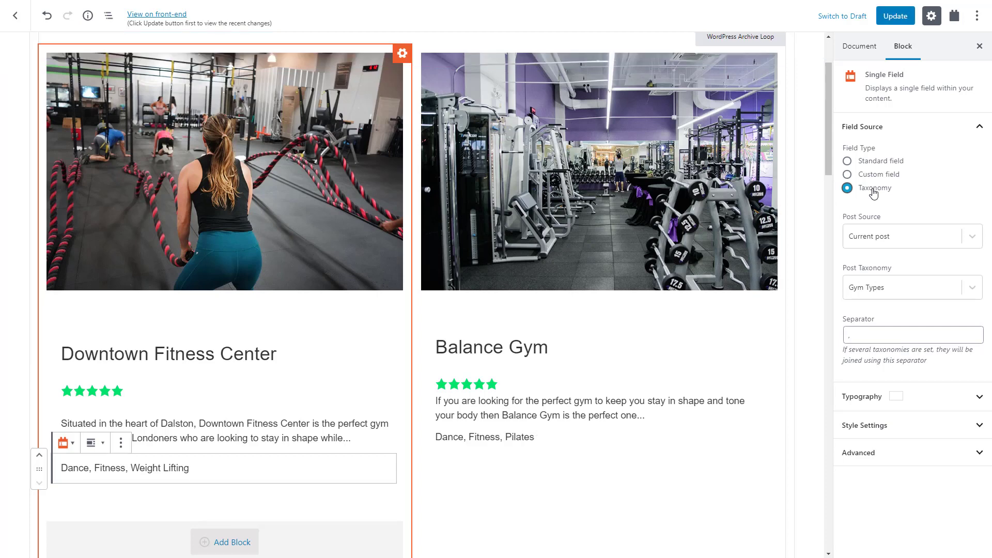
# - Insert a Button block in the card whose link is each gym's dynamic Post URL
pyautogui.scroll(-3, 317, 312)
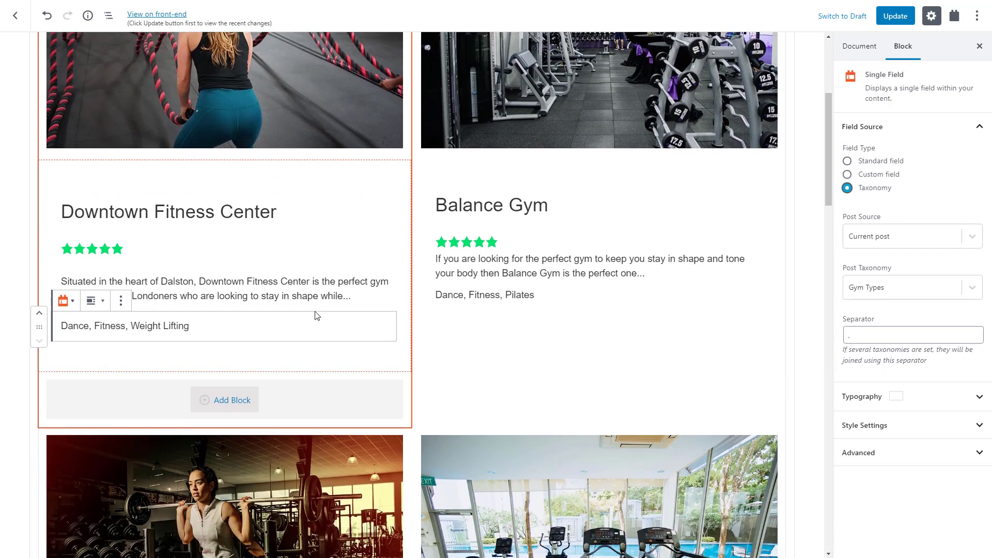
pyautogui.click(246, 340)
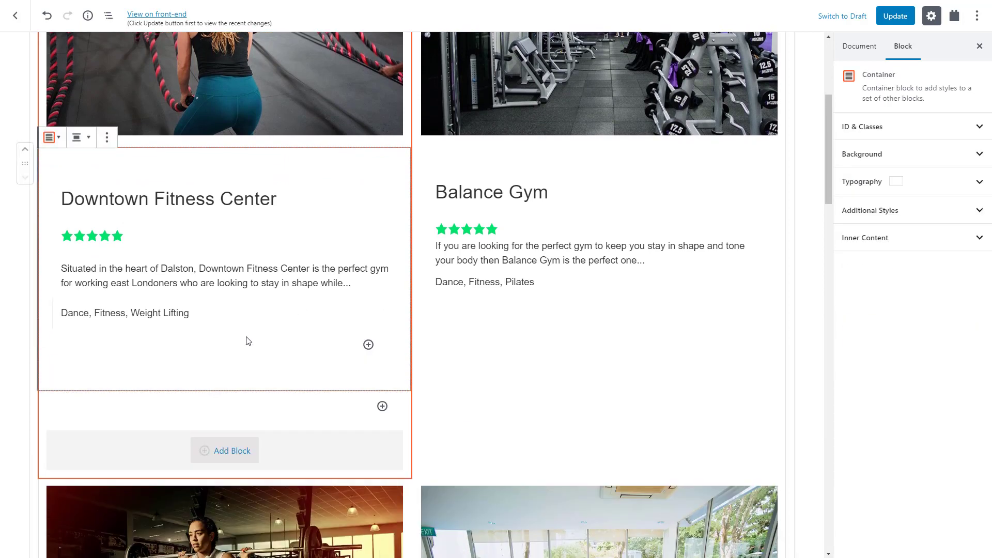
pyautogui.click(368, 344)
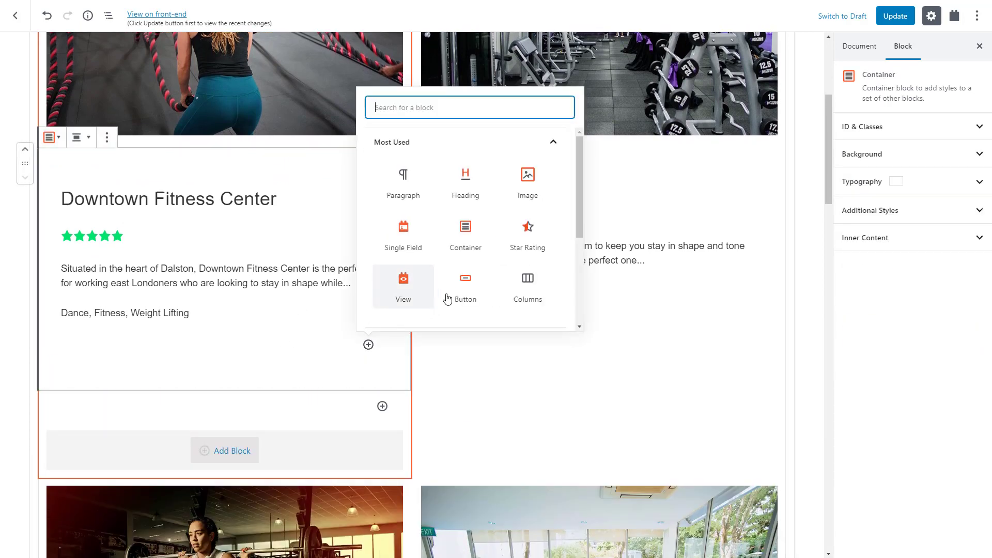
pyautogui.click(466, 290)
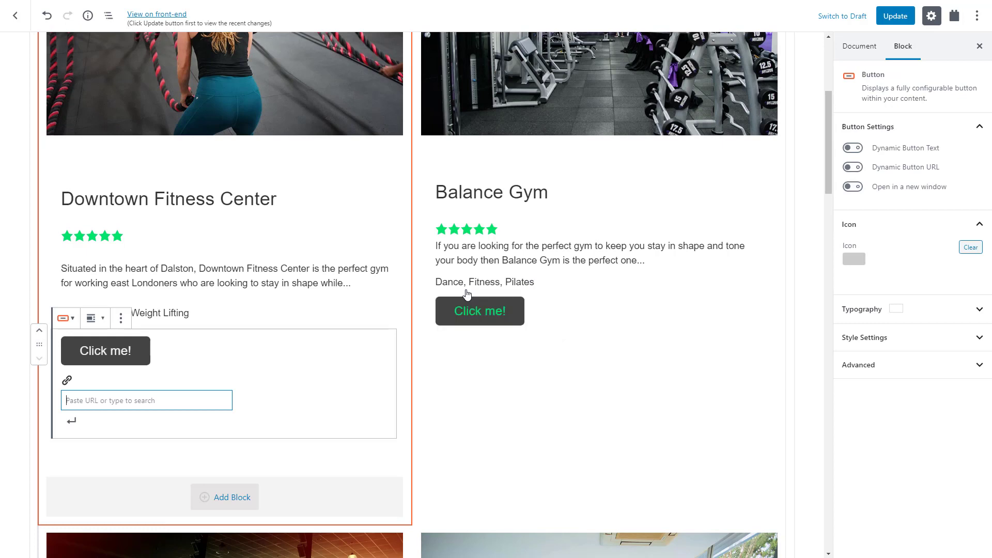
pyautogui.click(854, 167)
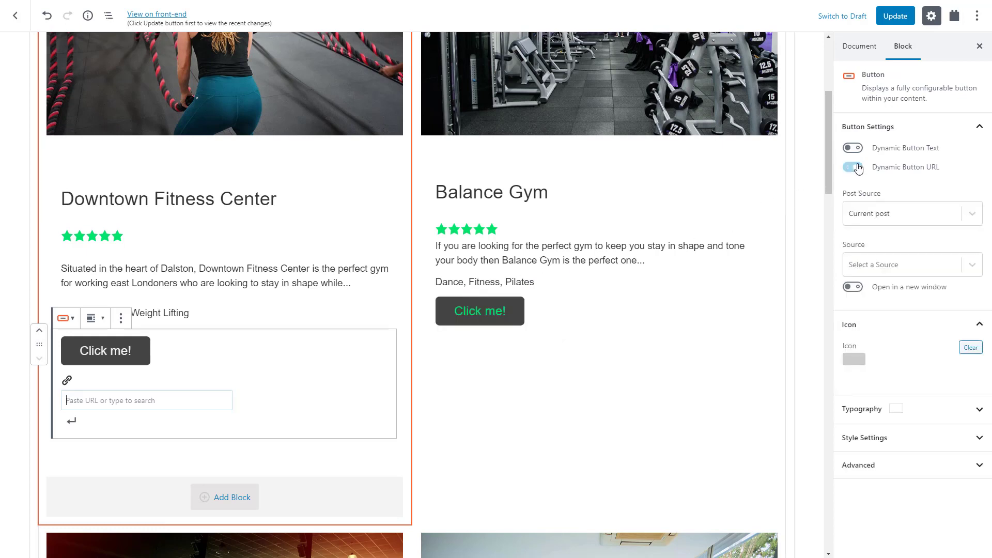
pyautogui.click(873, 272)
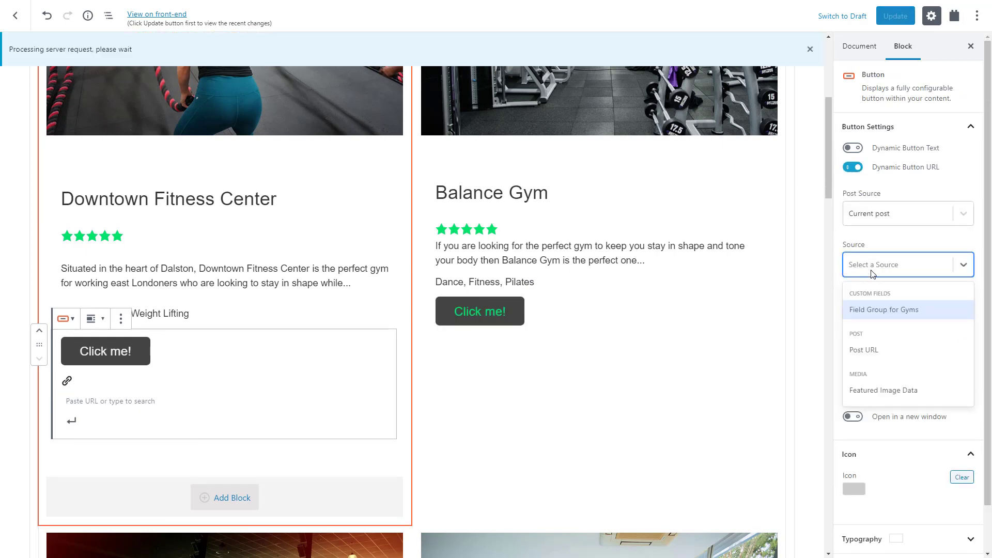
pyautogui.click(878, 350)
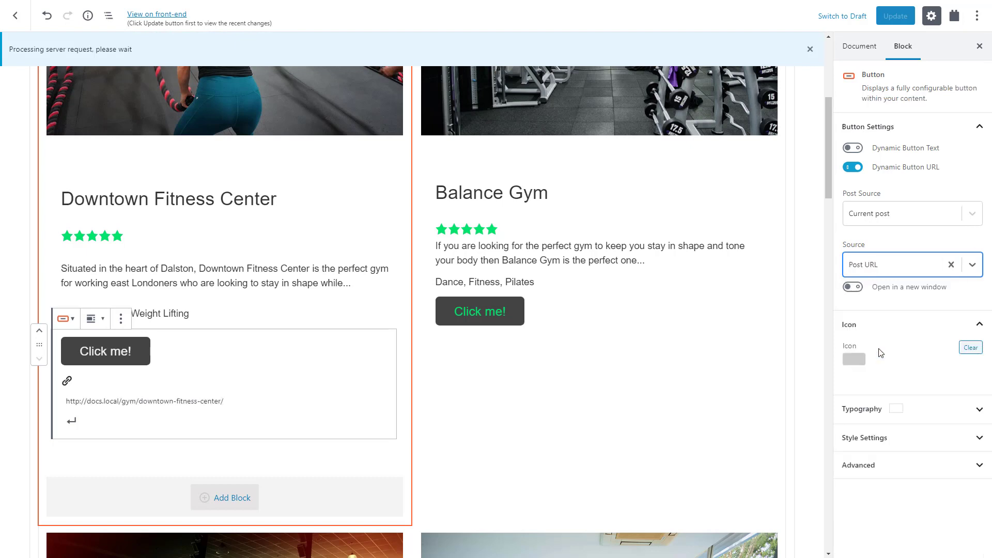
# - Change the button label to 'Learn more'
pyautogui.click(103, 350)
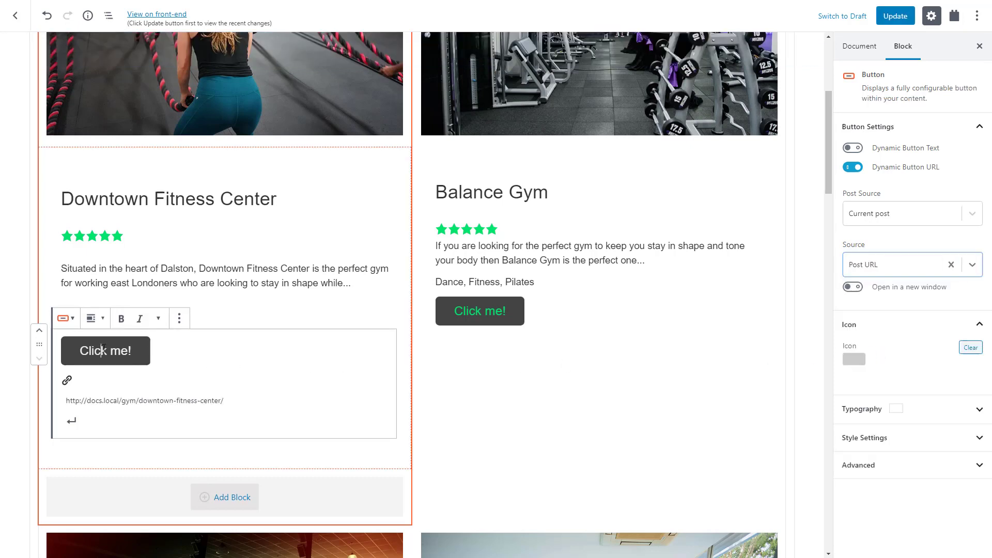
pyautogui.tripleClick(104, 348)
pyautogui.write('Lear')
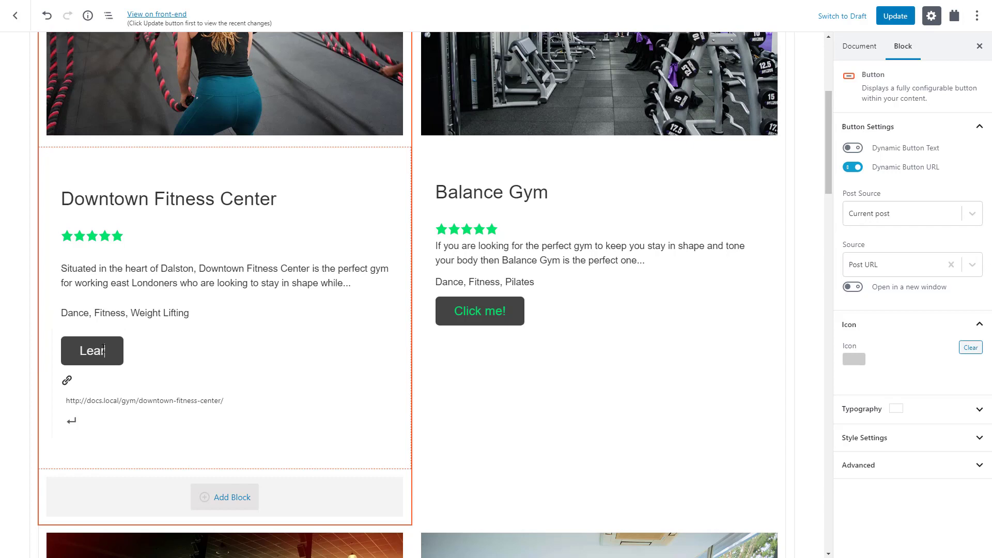
pyautogui.write('n more')
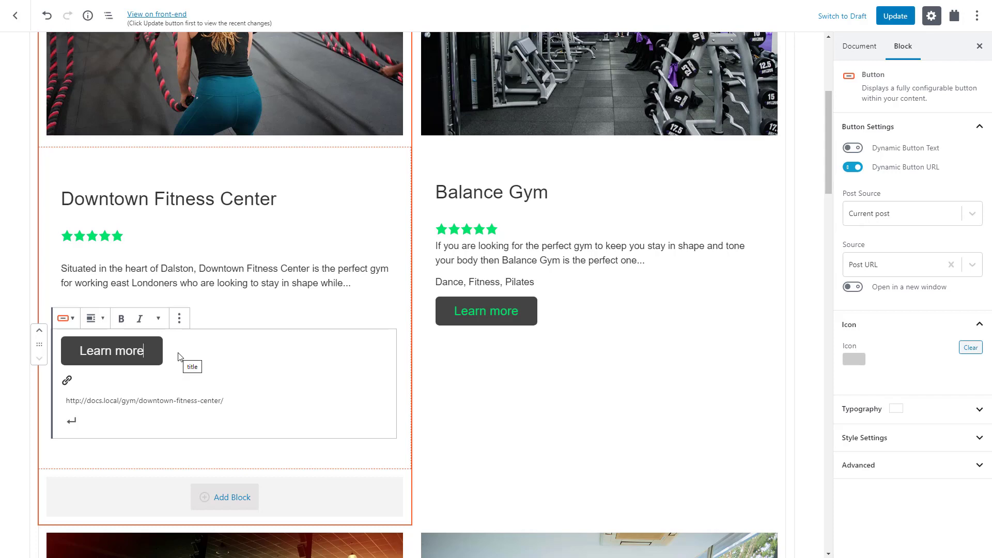
pyautogui.scroll(3, 180, 356)
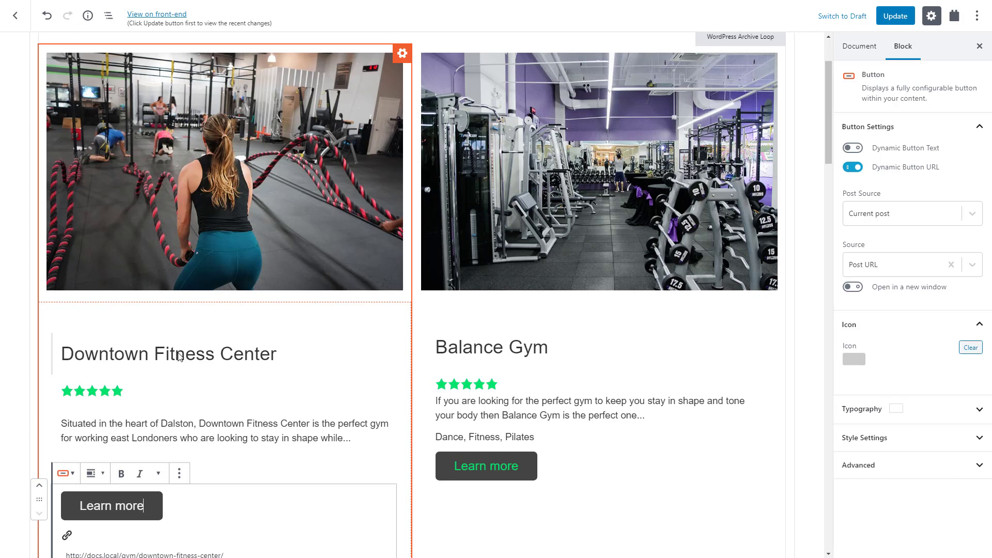
# - Change the WordPress Archive Loop's Loop Style from 2 to 3 columns
pyautogui.moveTo(179, 357)
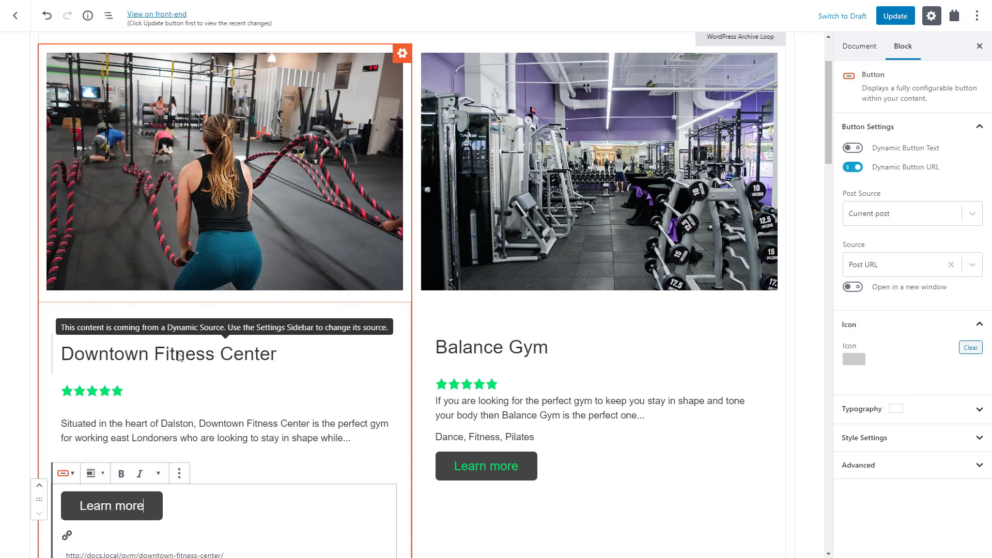
pyautogui.click(108, 22)
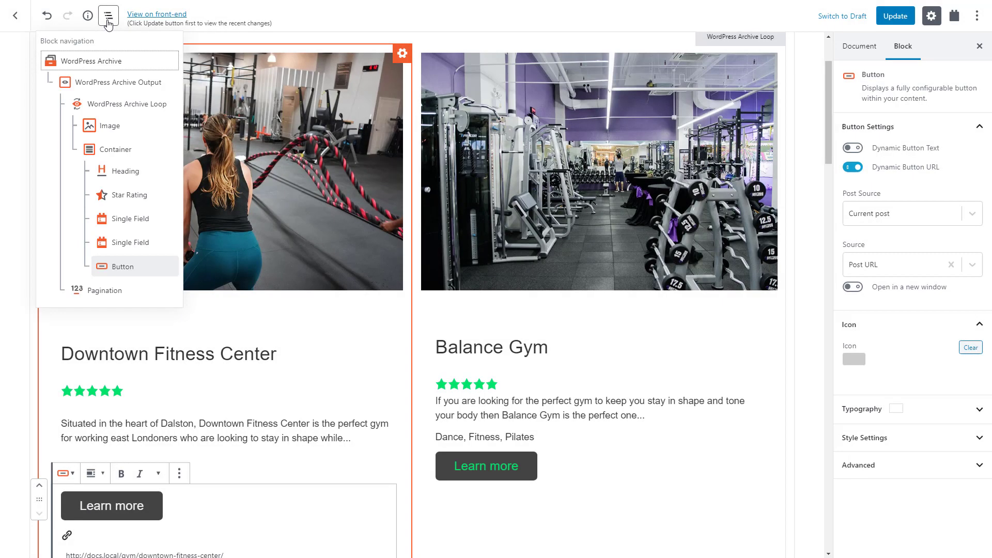
pyautogui.click(109, 104)
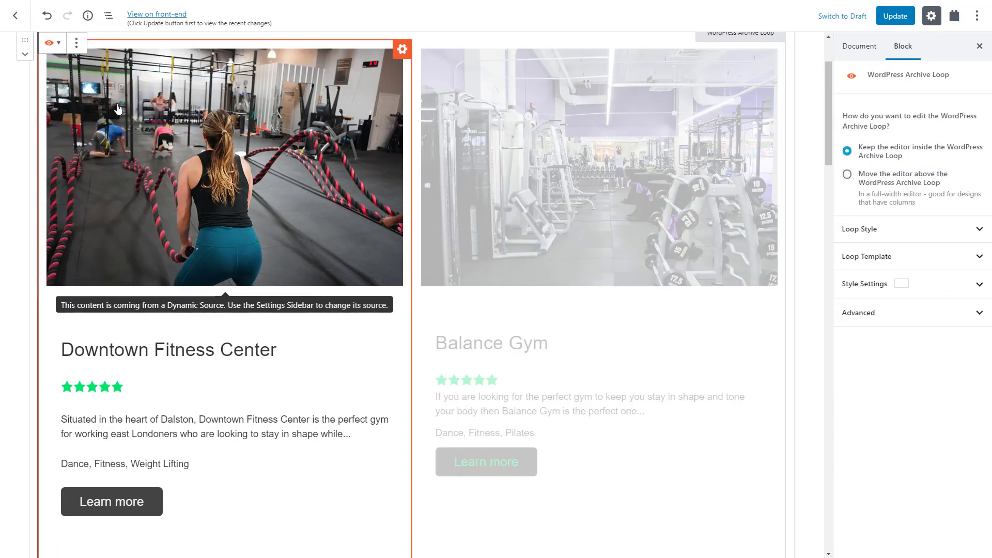
pyautogui.click(872, 234)
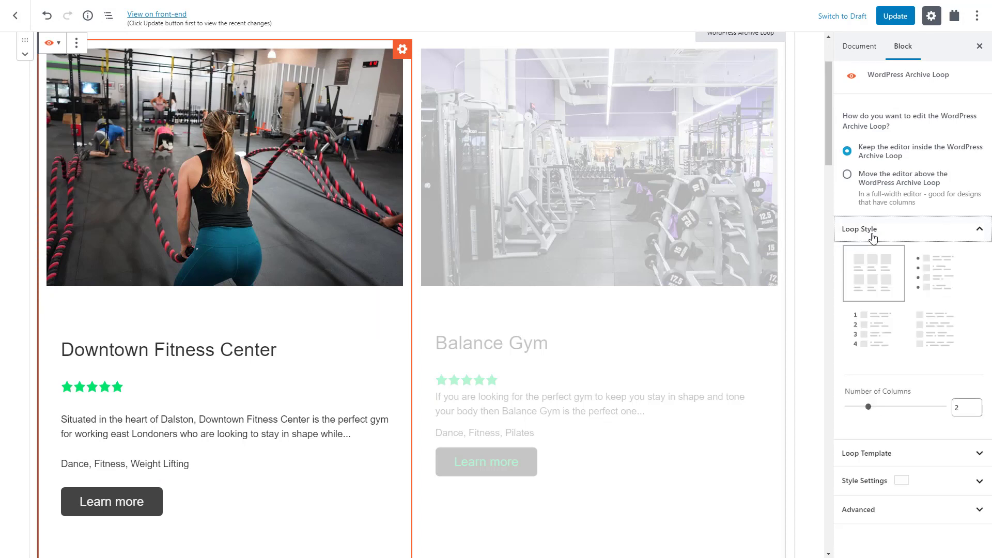
pyautogui.moveTo(868, 407); pyautogui.dragTo(884, 417)
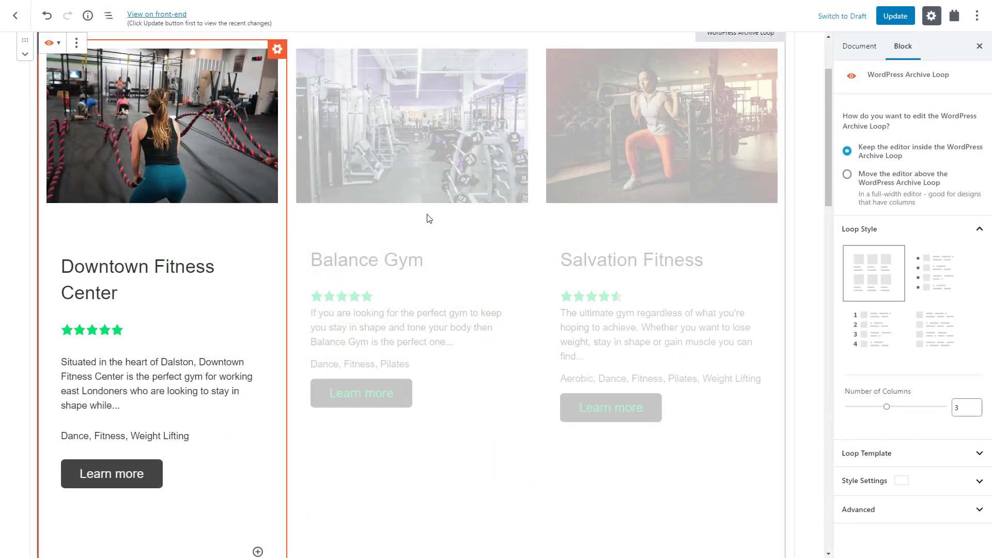
# - Select the WordPress Archive block and toggle its Search section on, then back off
pyautogui.click(109, 17)
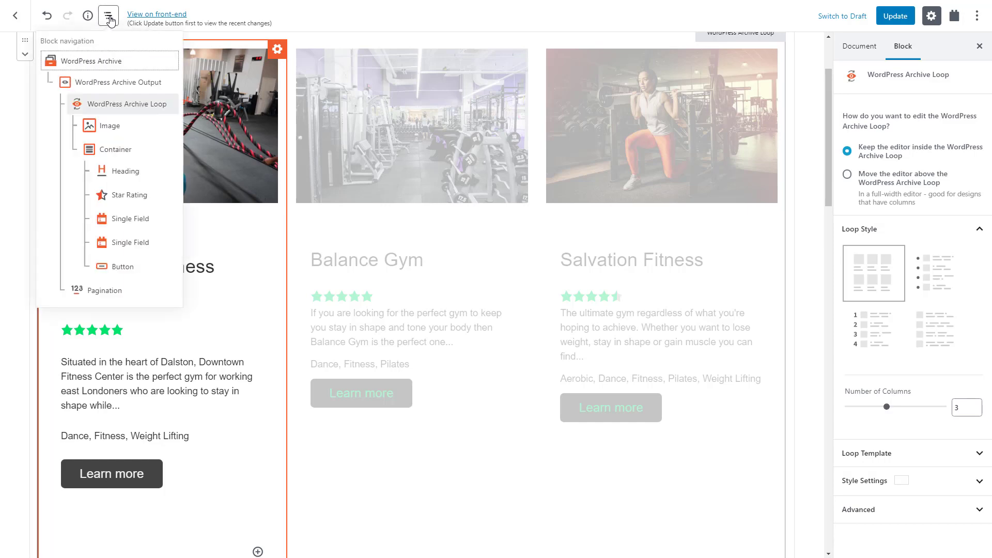
pyautogui.click(105, 63)
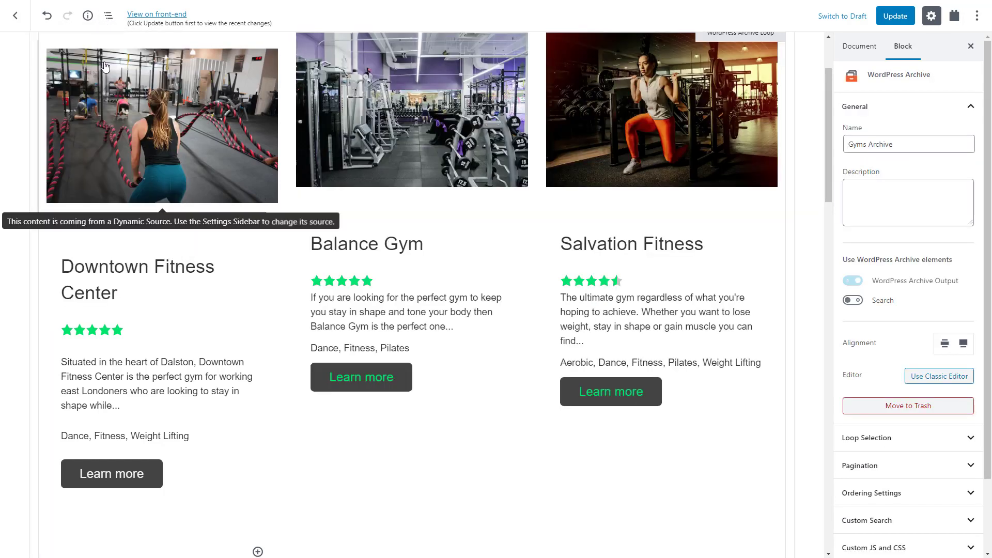
pyautogui.click(852, 301)
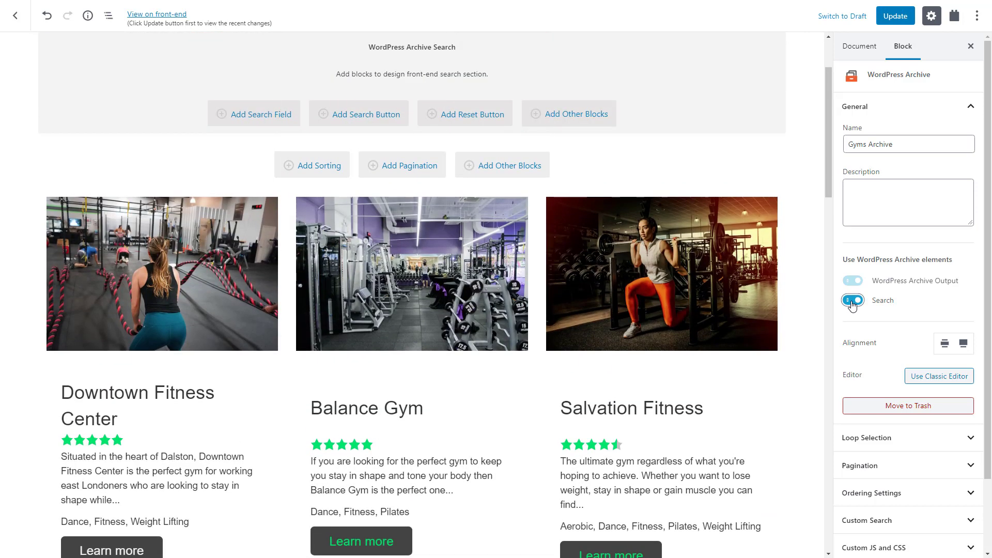
pyautogui.click(852, 300)
# - Insert a paragraph above the loop with the pasted intro about 400+ state-of-the-art gyms
pyautogui.scroll(2, 352, 263)
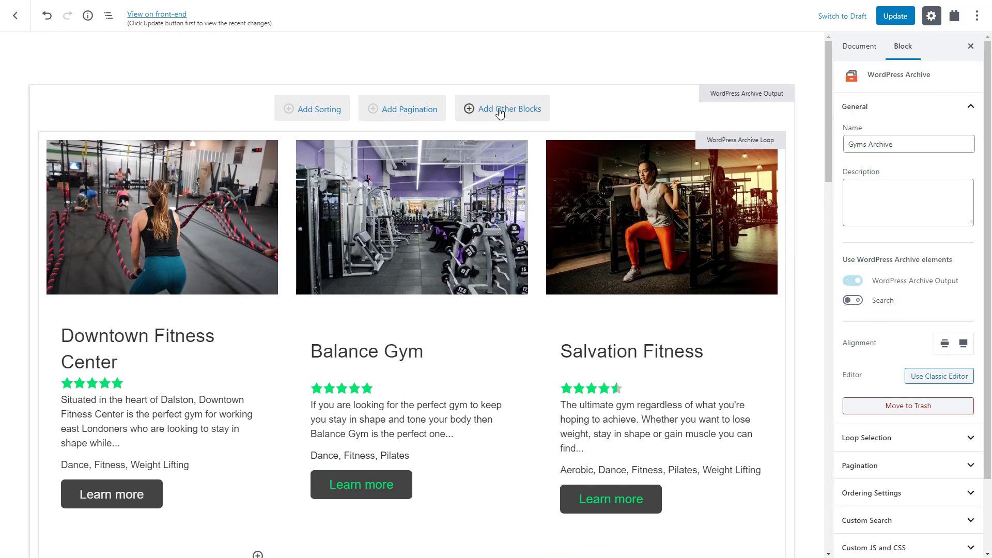
pyautogui.click(499, 114)
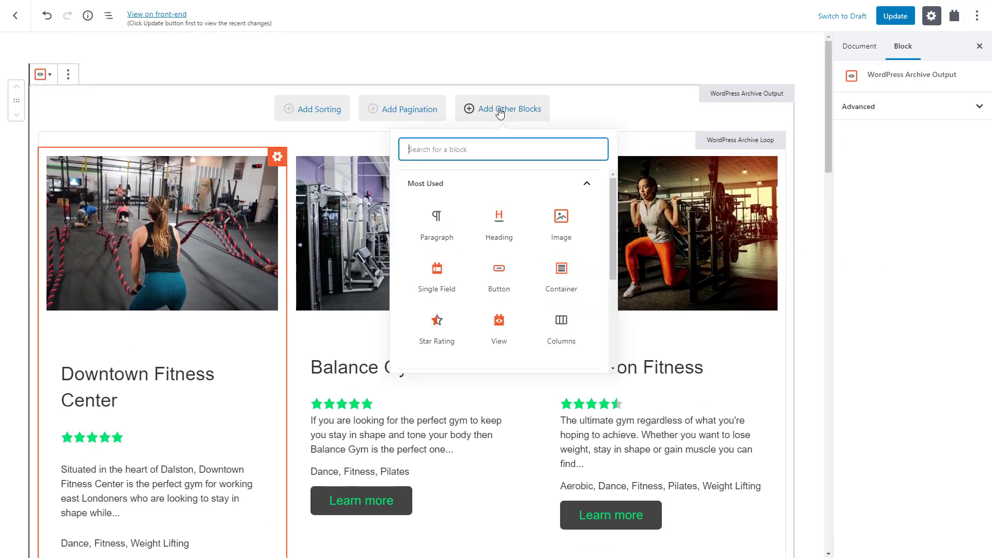
pyautogui.click(437, 221)
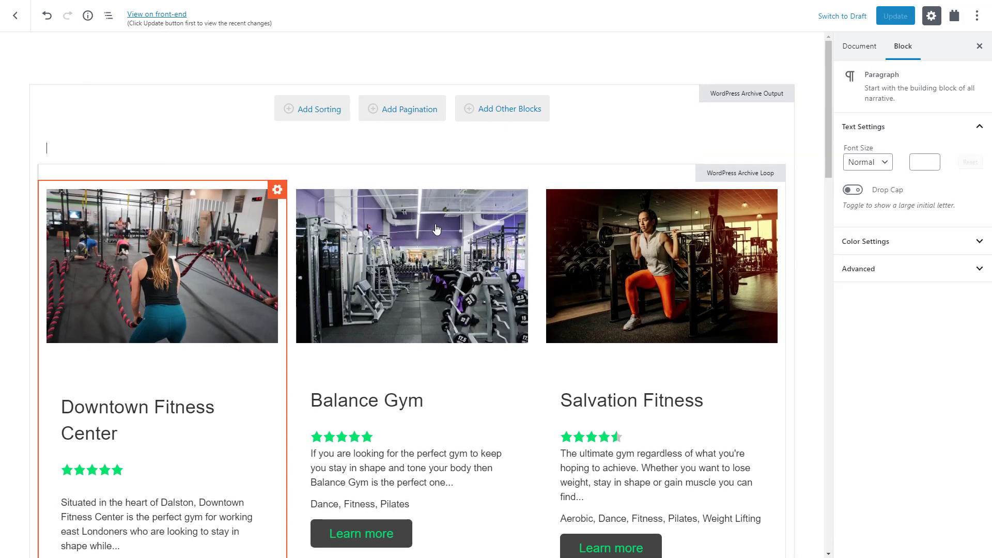
pyautogui.write('We work with more than 400 state-of-the-art gyms across the country to provide you with the best facilities.')
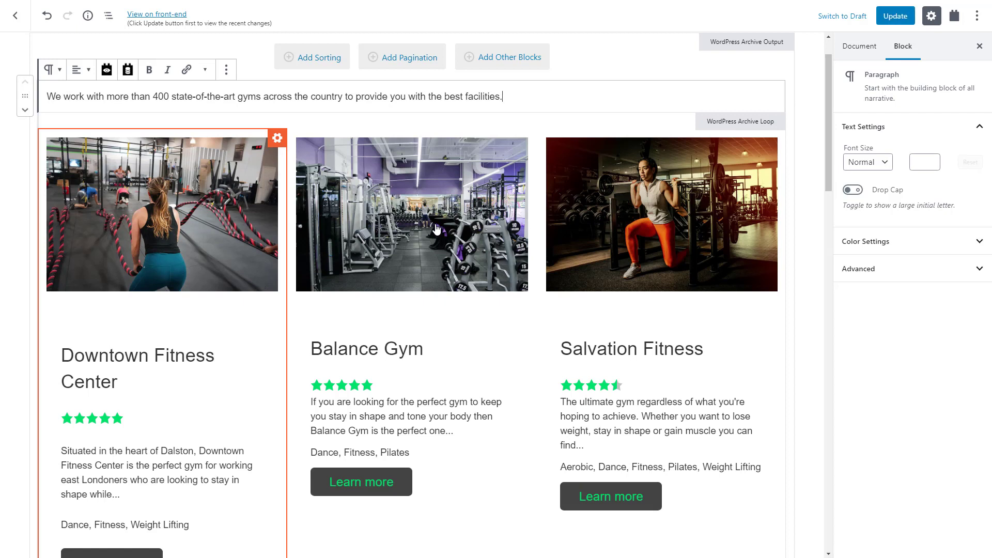
pyautogui.press('Escape')
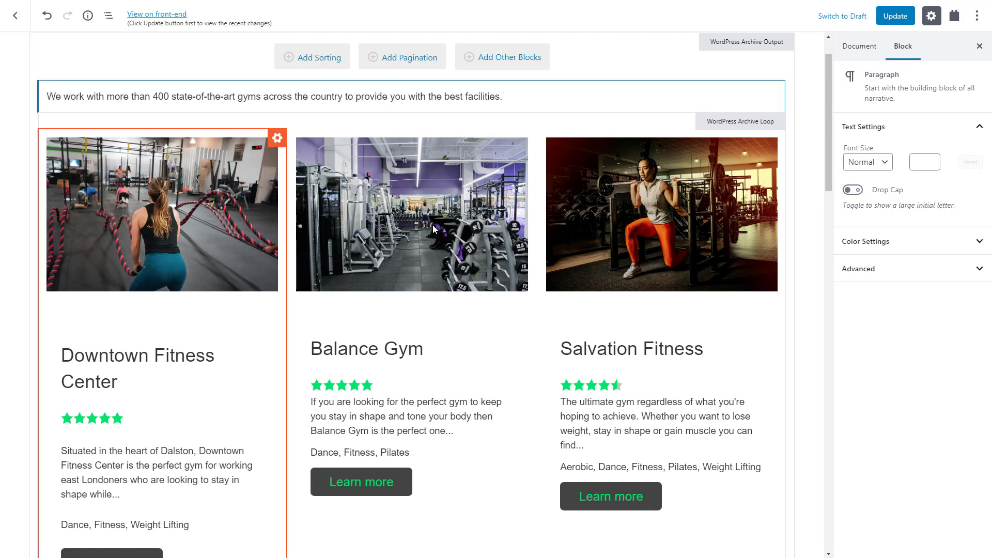
# - Tick Gym Types under the WordPress Archive's Loop Selection so the template covers those archives too
pyautogui.click(108, 17)
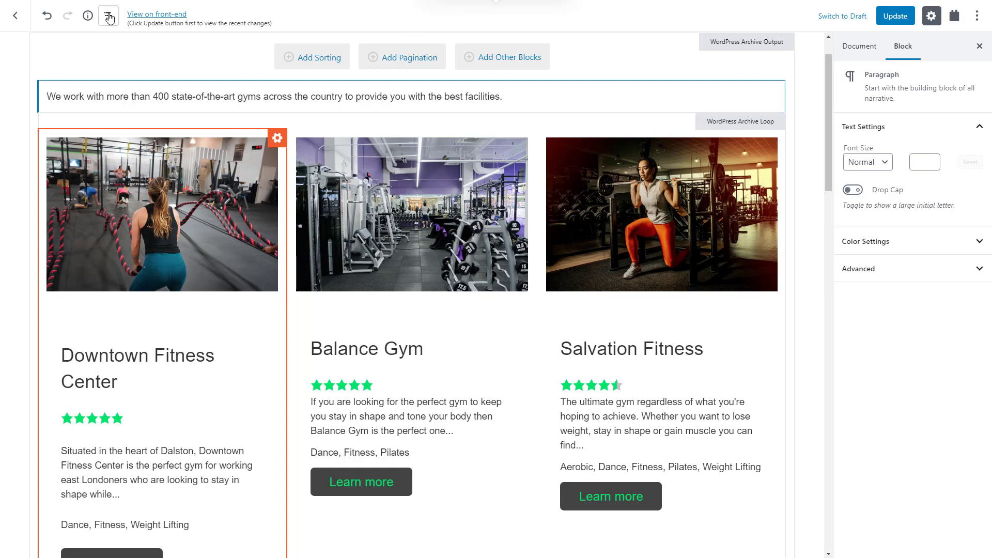
pyautogui.click(103, 63)
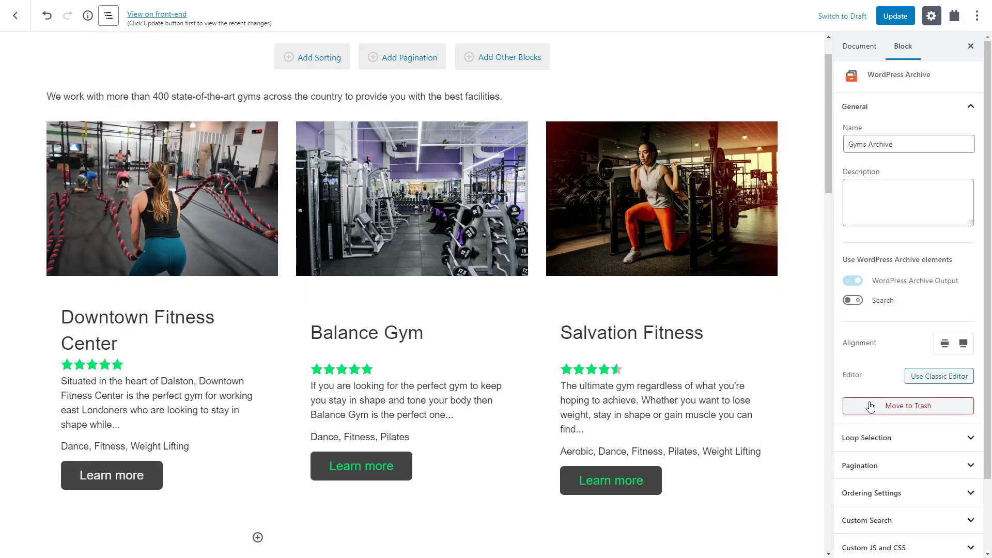
pyautogui.click(886, 437)
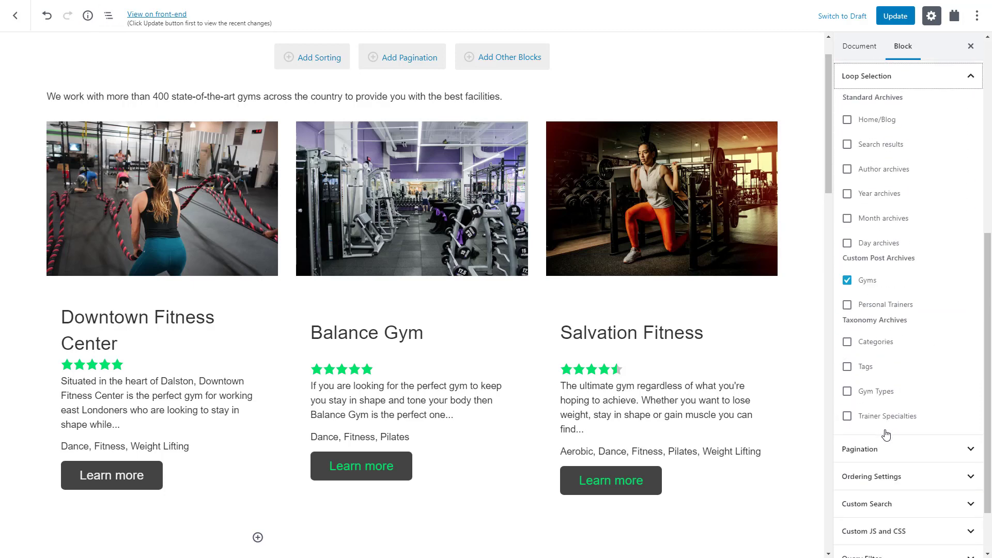
pyautogui.click(881, 394)
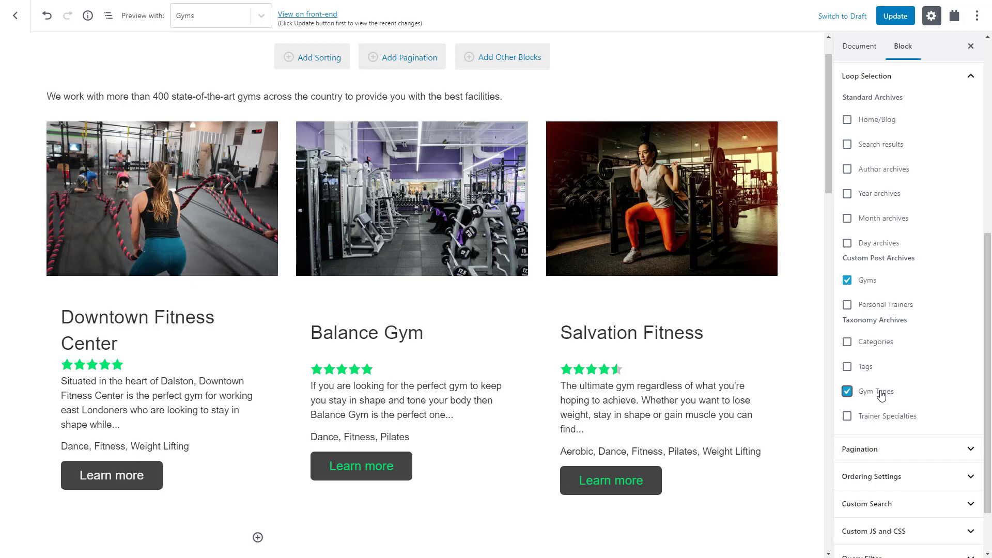
pyautogui.click(242, 203)
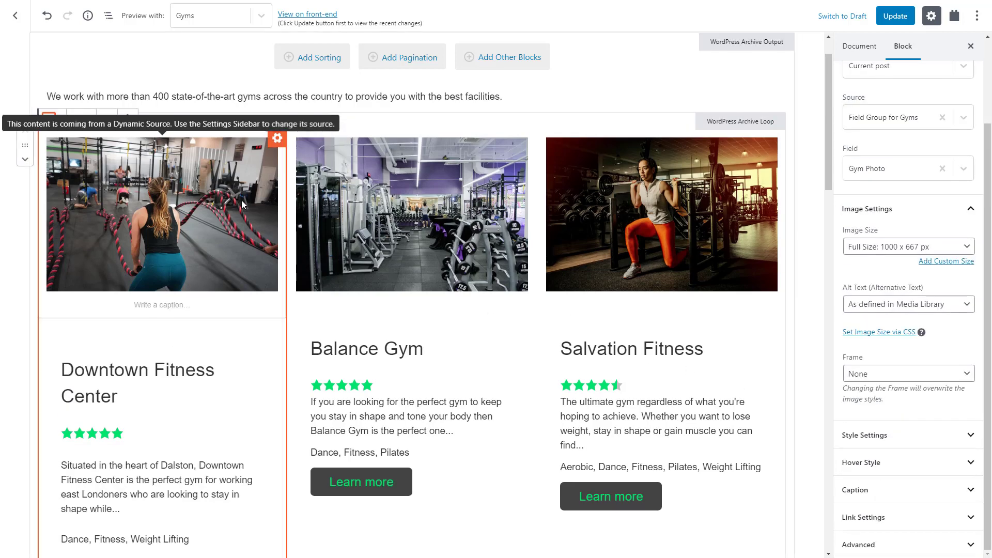
# - Enable margin and padding on the gym photo and give it a 40px bottom margin
pyautogui.click(895, 209)
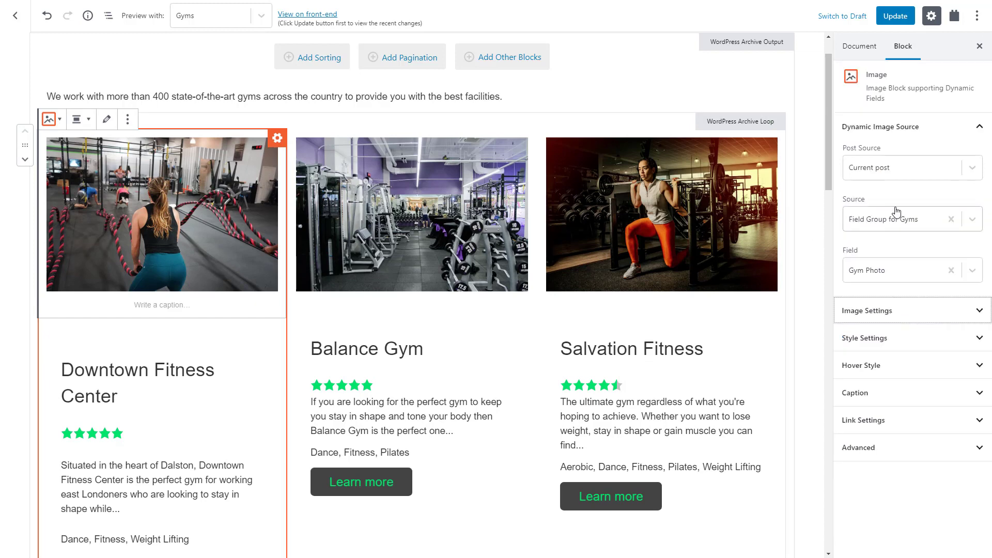
pyautogui.click(900, 340)
pyautogui.click(852, 271)
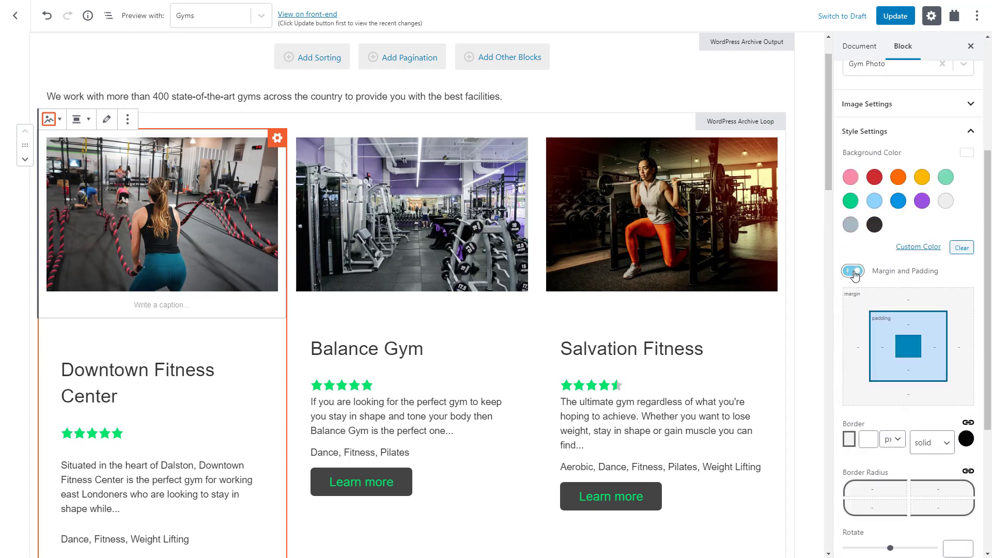
pyautogui.click(907, 392)
pyautogui.write('40')
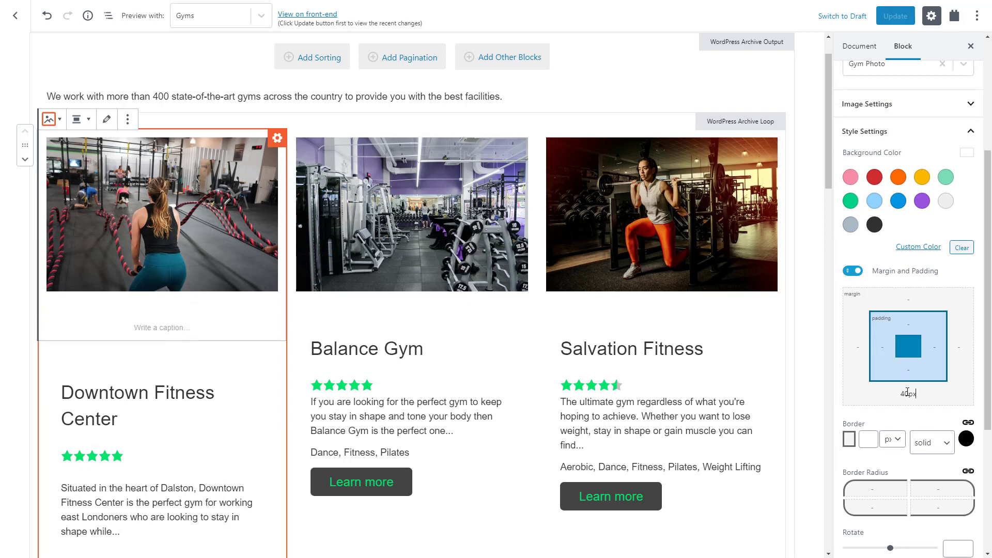
# - Set the photo's Hover Style scale to 110 so it zooms on hover
pyautogui.scroll(-5, 908, 393)
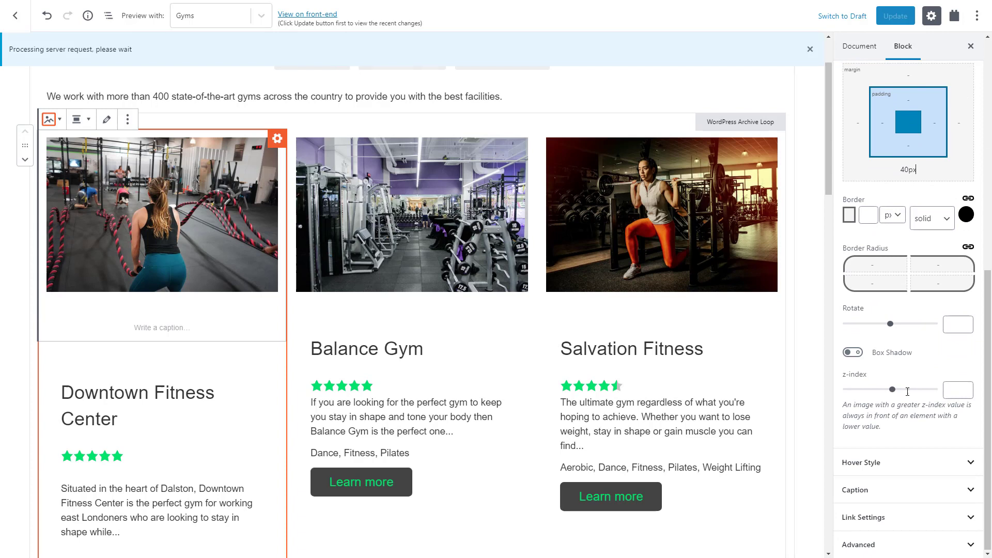
pyautogui.click(907, 461)
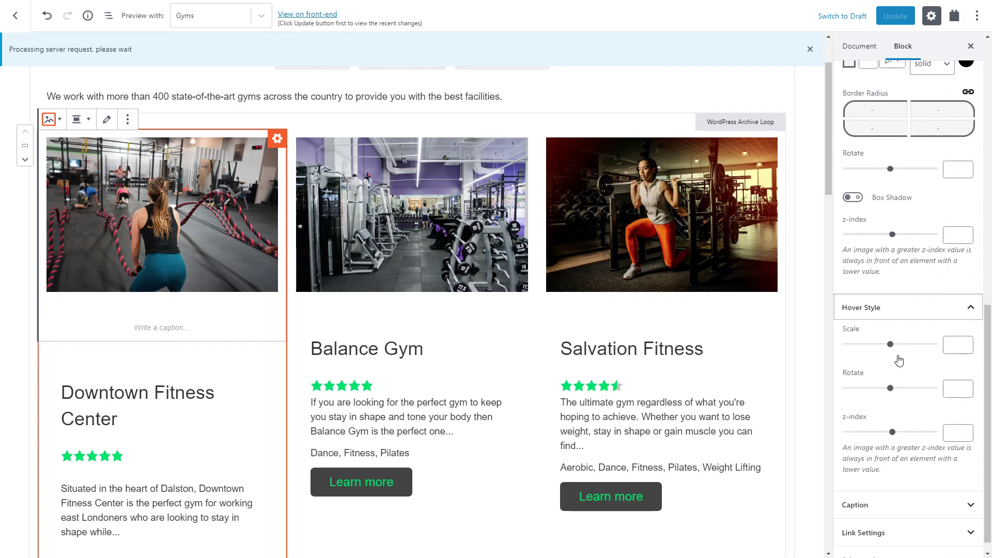
pyautogui.moveTo(892, 349); pyautogui.dragTo(895, 350)
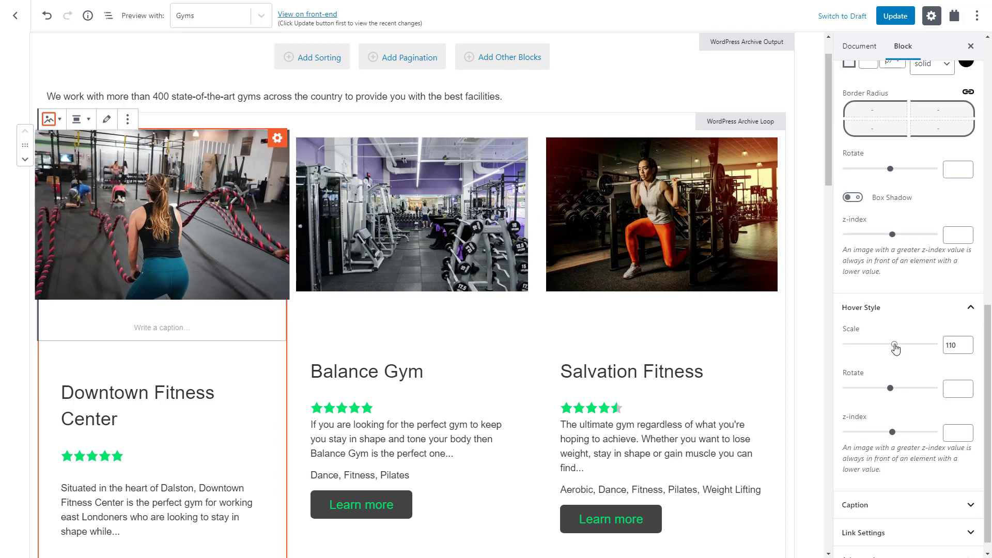